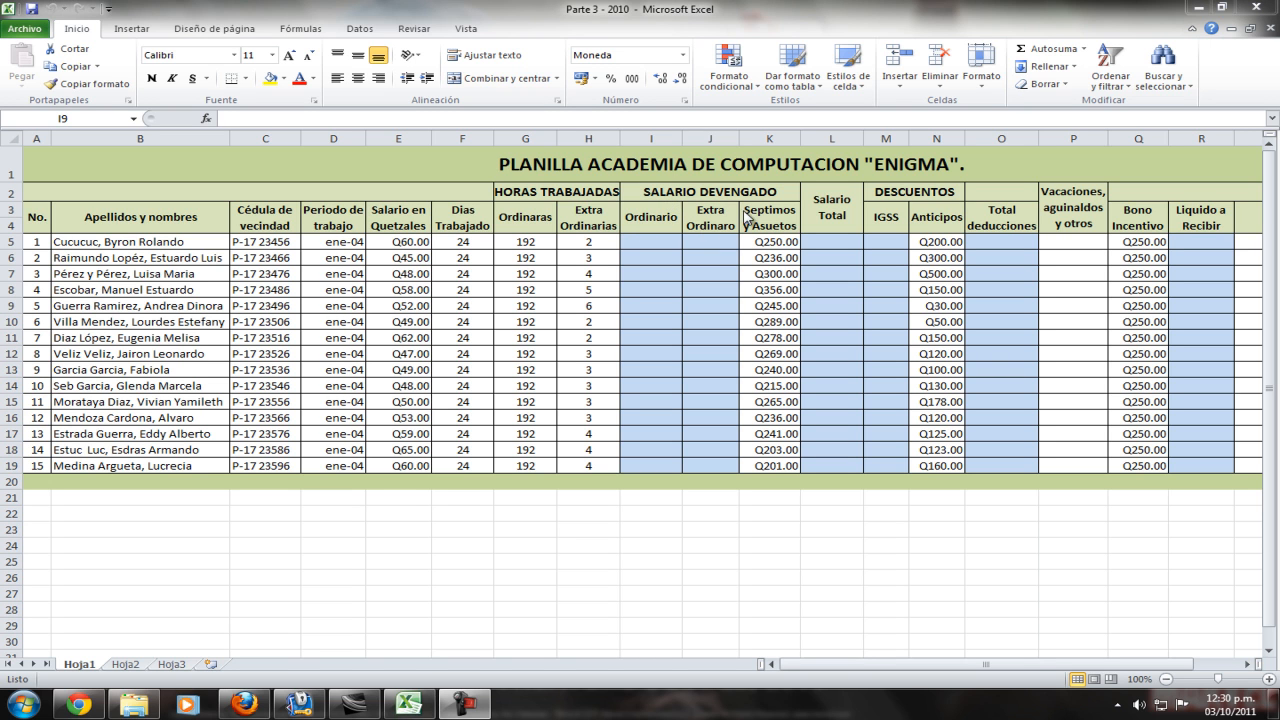
# - Calculate the first employee's ordinary salary in I5 with =E5/8*G5 and fill the formula down through I19
pyautogui.click(647, 240)
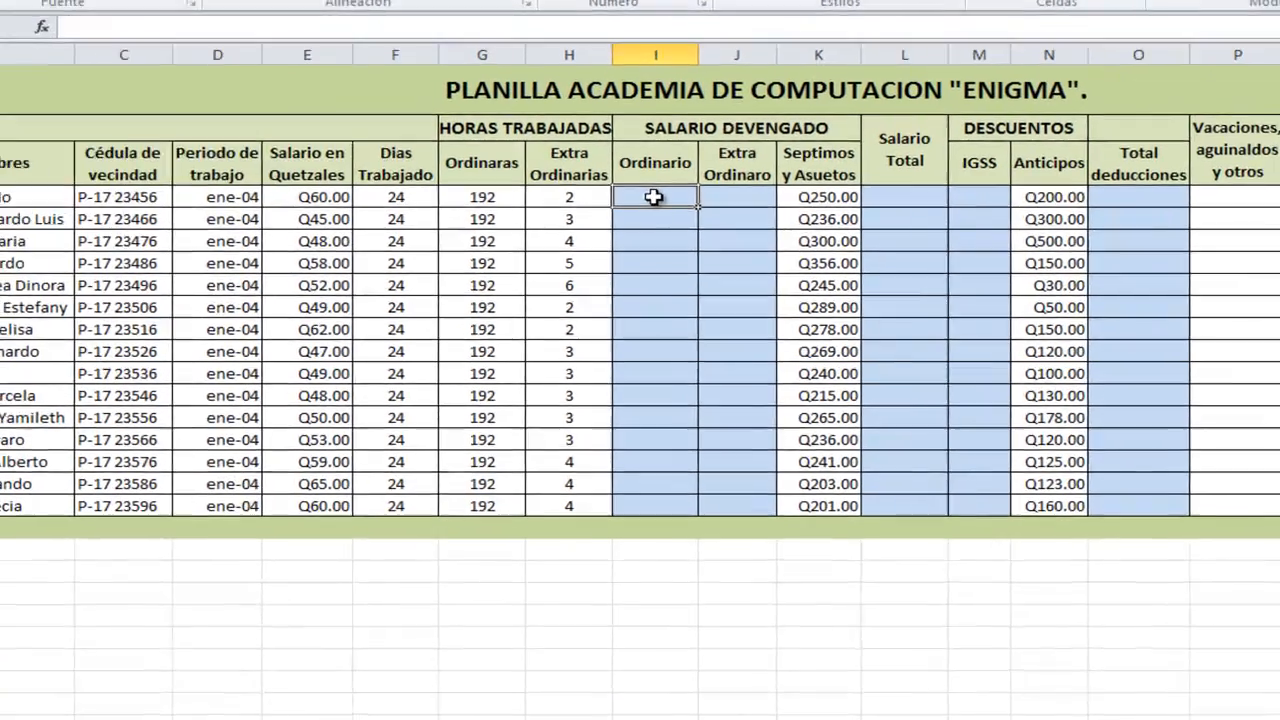
pyautogui.write('=')
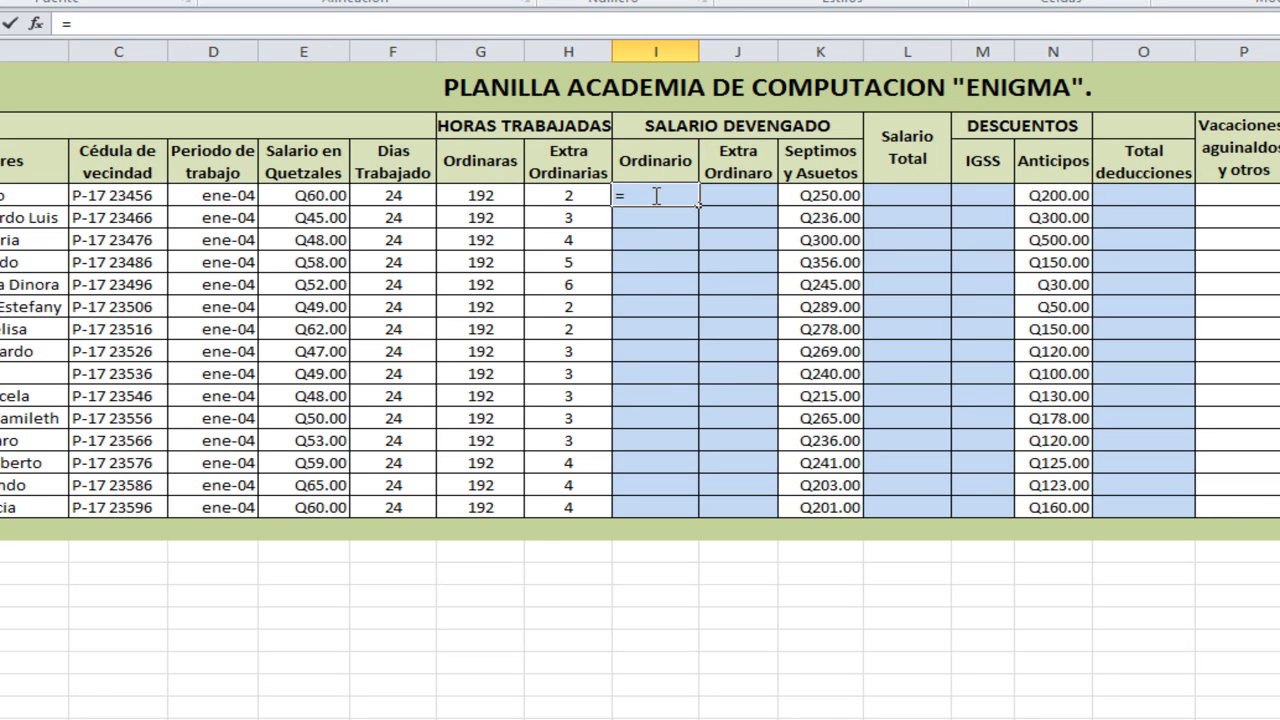
pyautogui.click(309, 197)
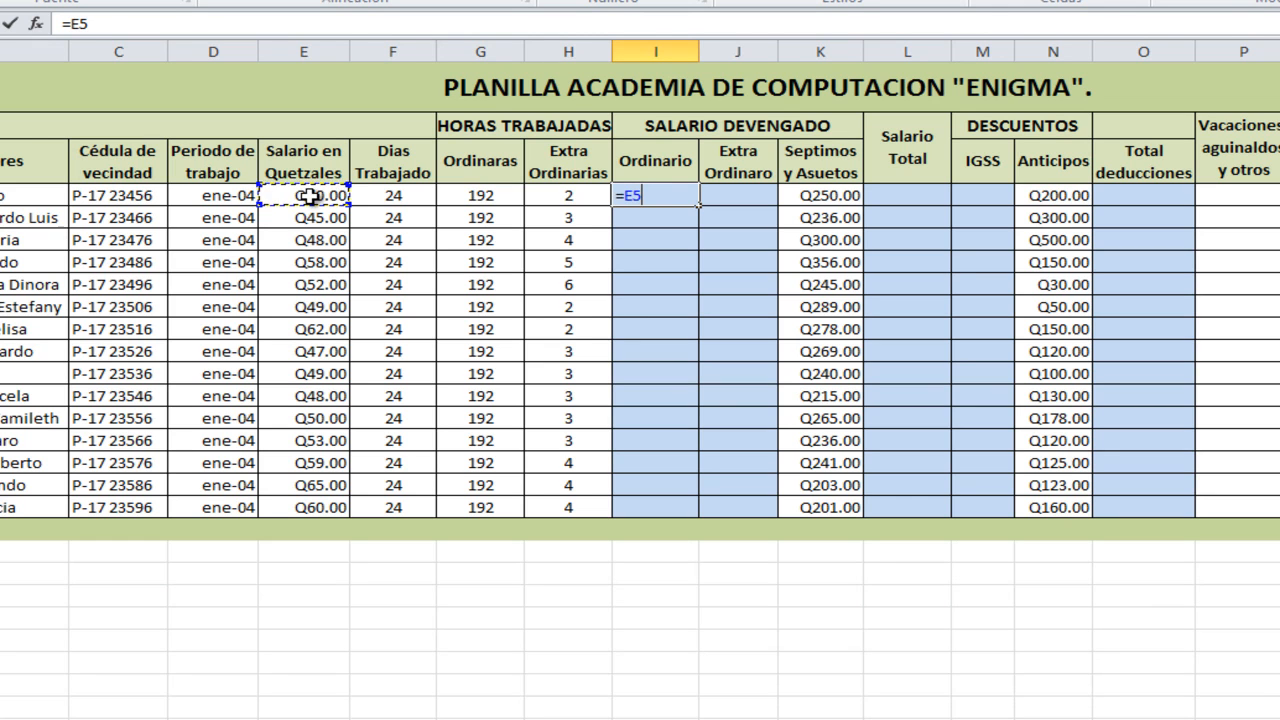
pyautogui.write('/8*')
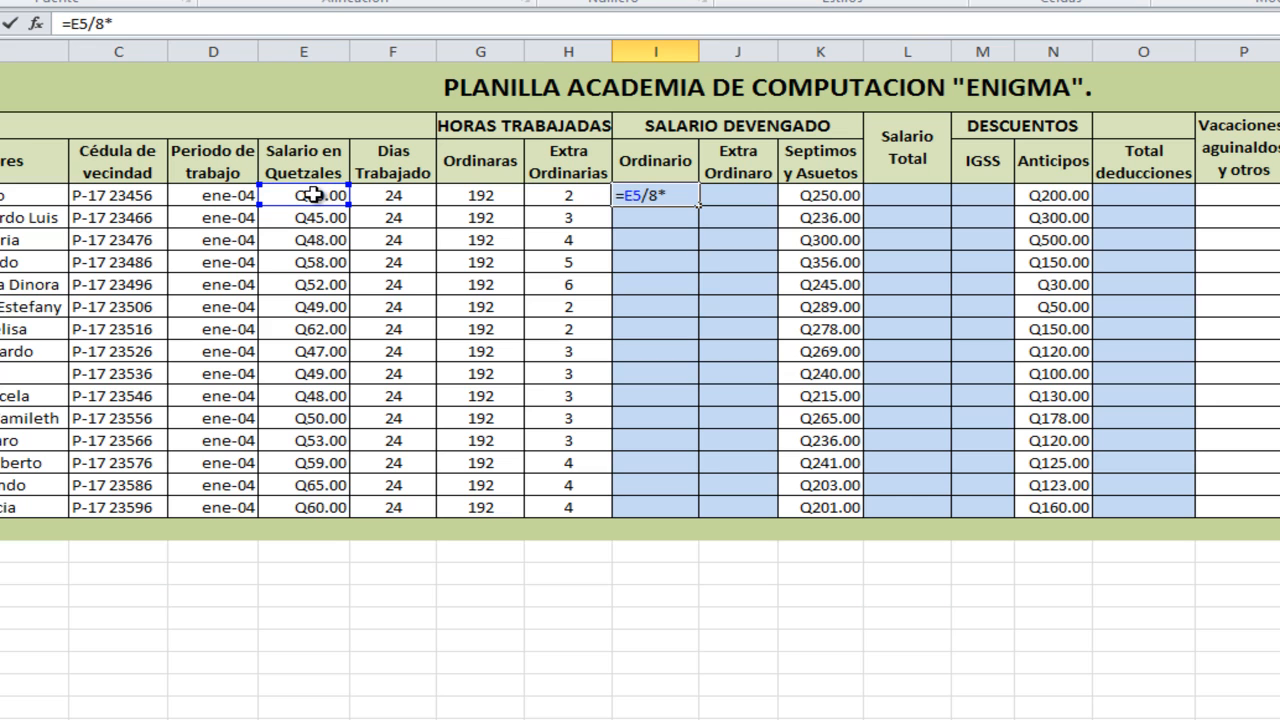
pyautogui.click(485, 196)
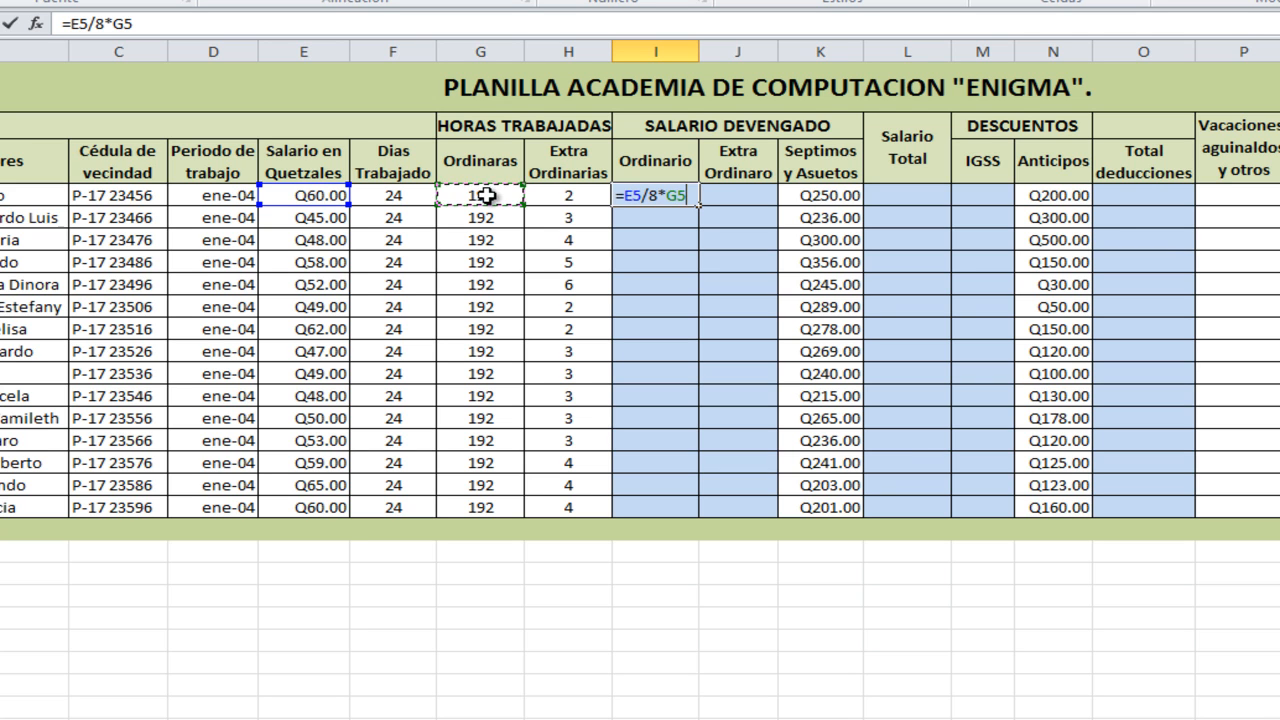
pyautogui.press('Return')
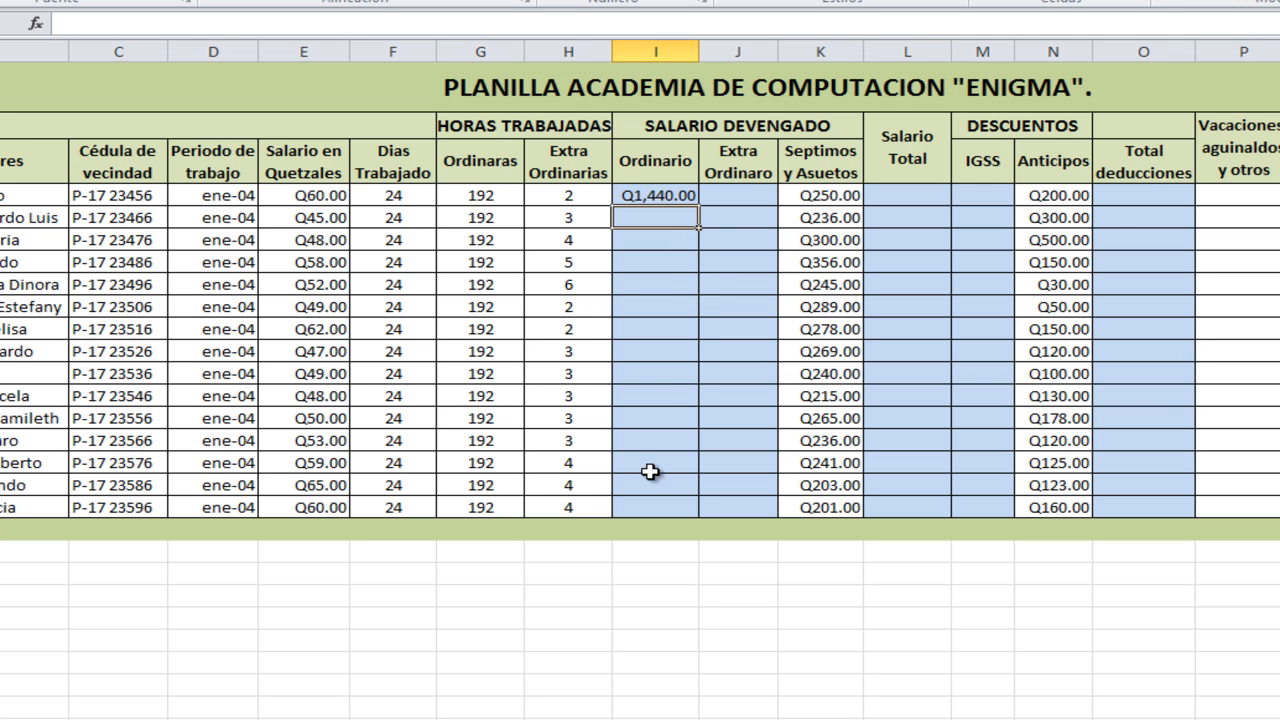
pyautogui.click(662, 196)
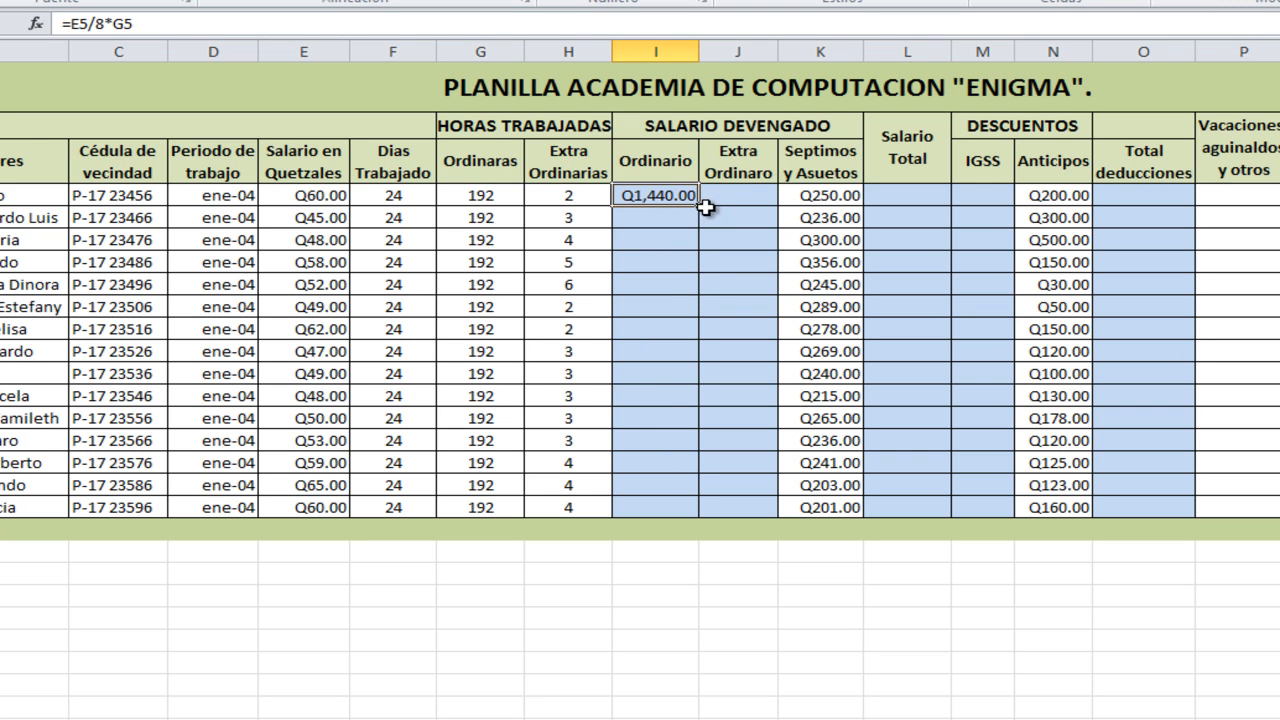
pyautogui.moveTo(702, 207); pyautogui.dragTo(699, 512)
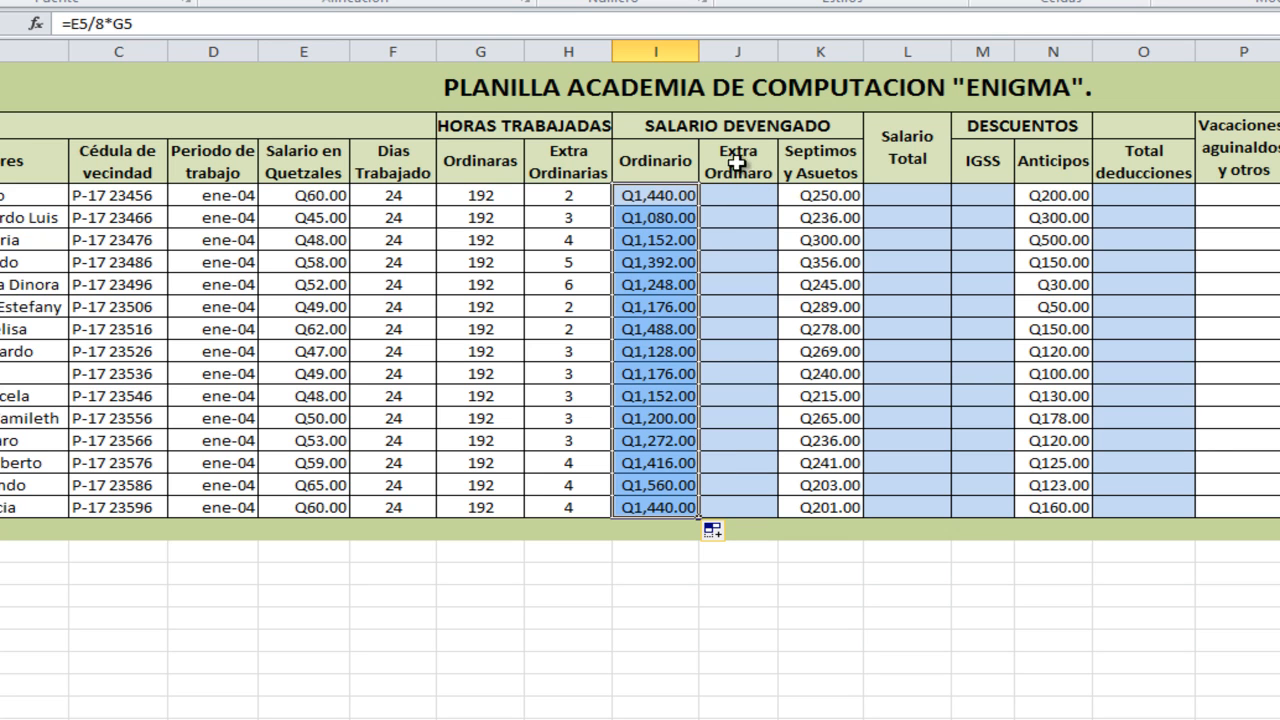
# - Calculate the first employee's overtime pay in J5 with =(I5/30/8)*1.5*H5 and fill the formula down through J19
pyautogui.click(740, 195)
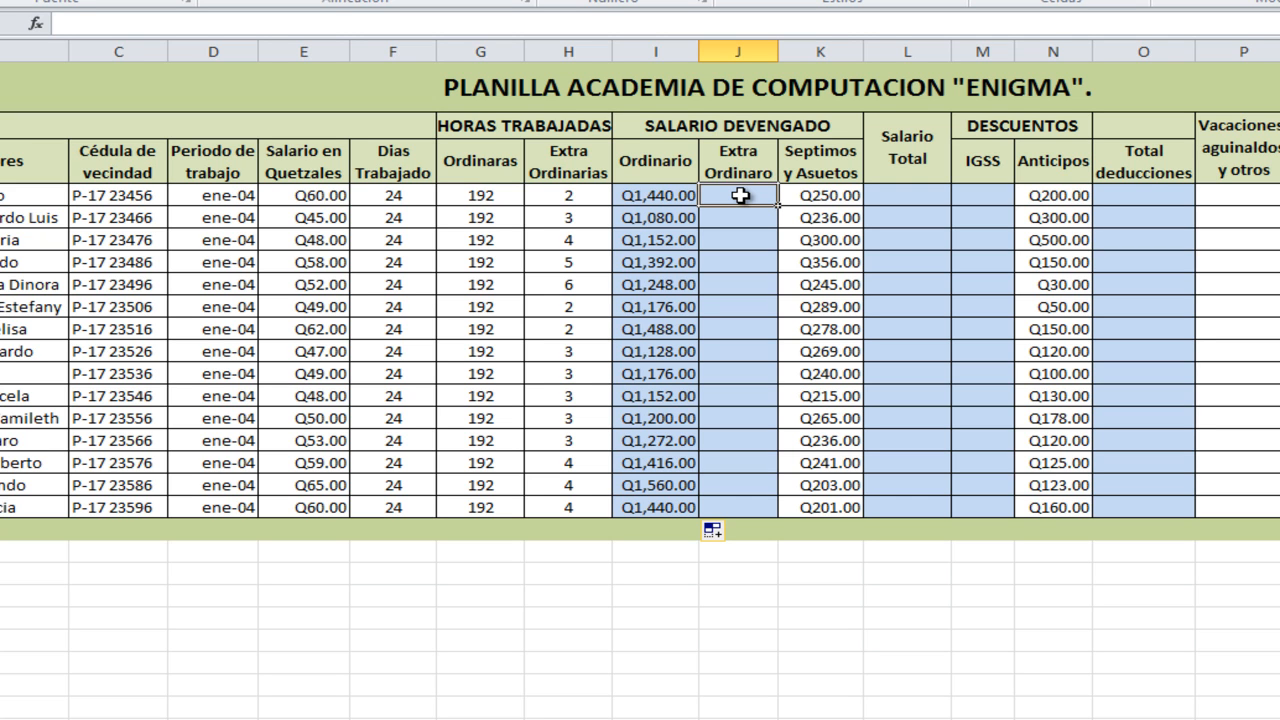
pyautogui.write('=(')
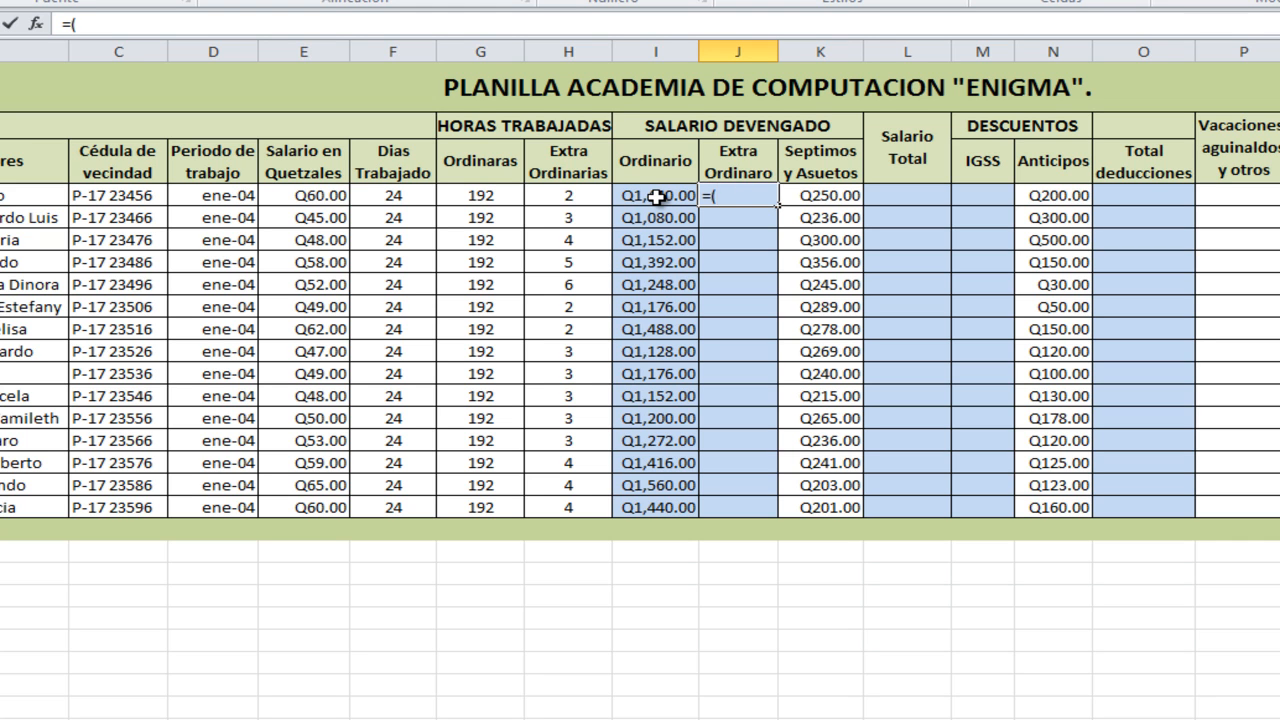
pyautogui.click(655, 197)
pyautogui.write('/30')
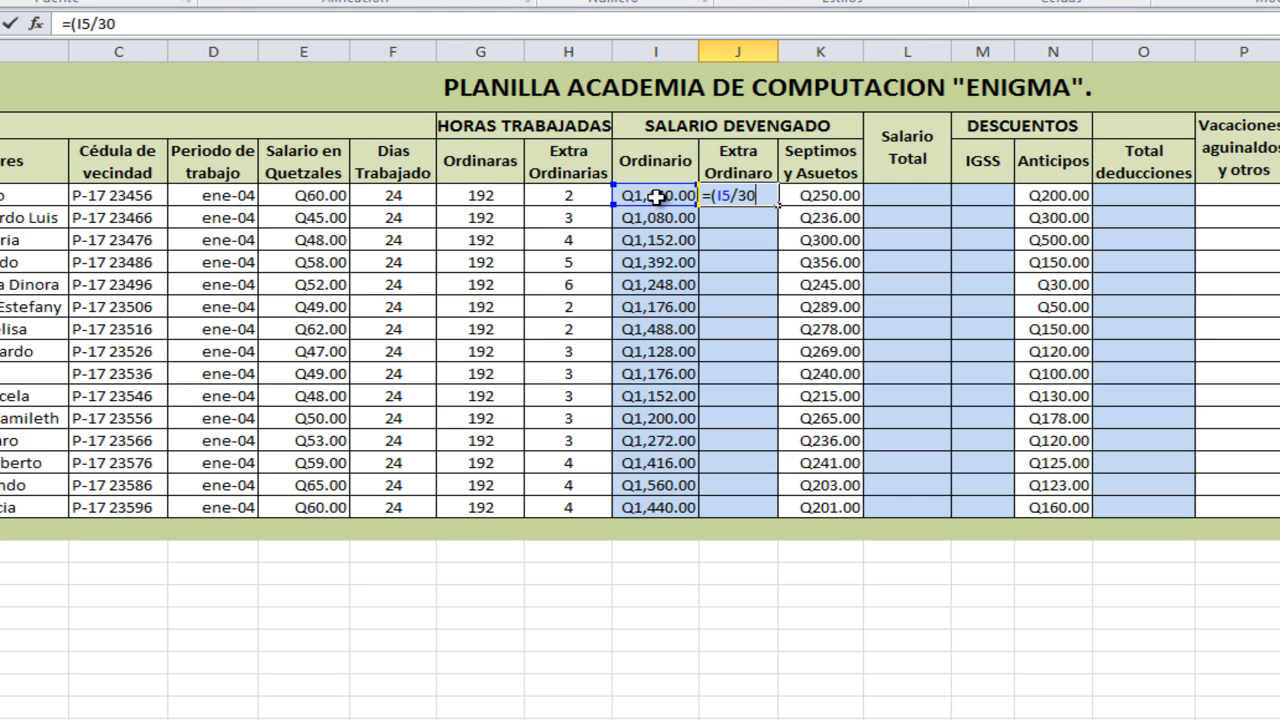
pyautogui.write('/8')
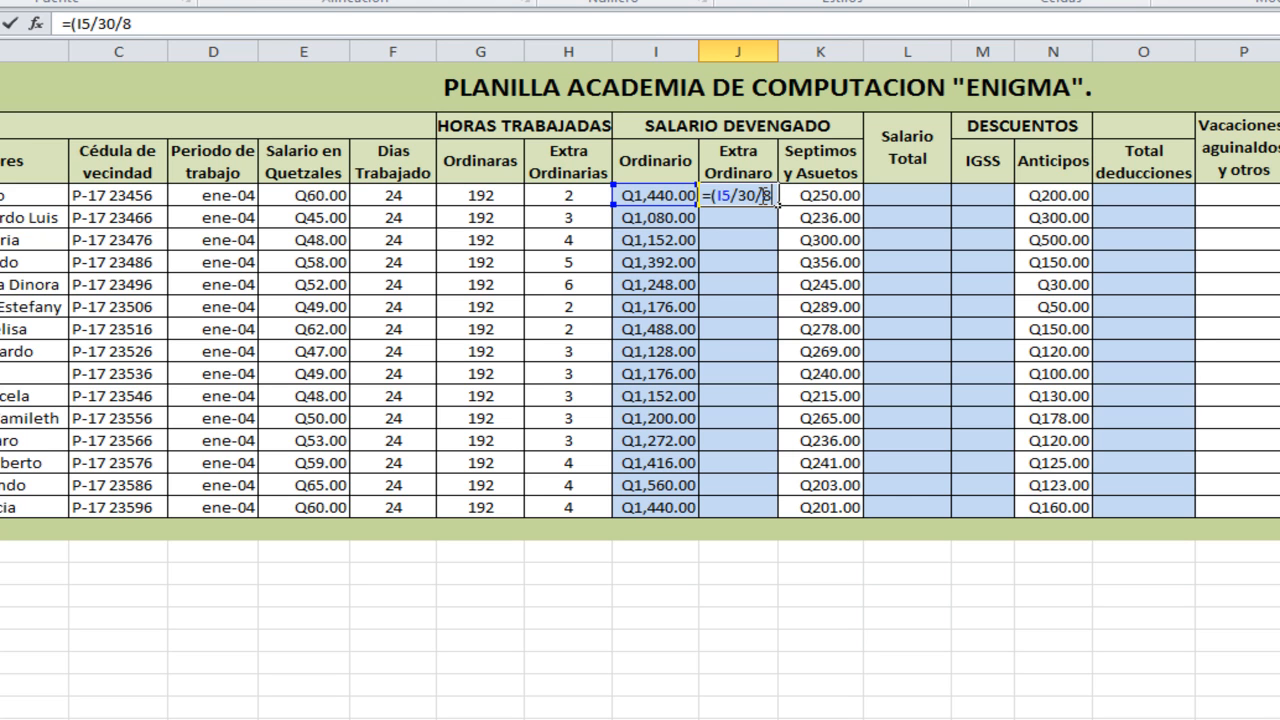
pyautogui.write(')')
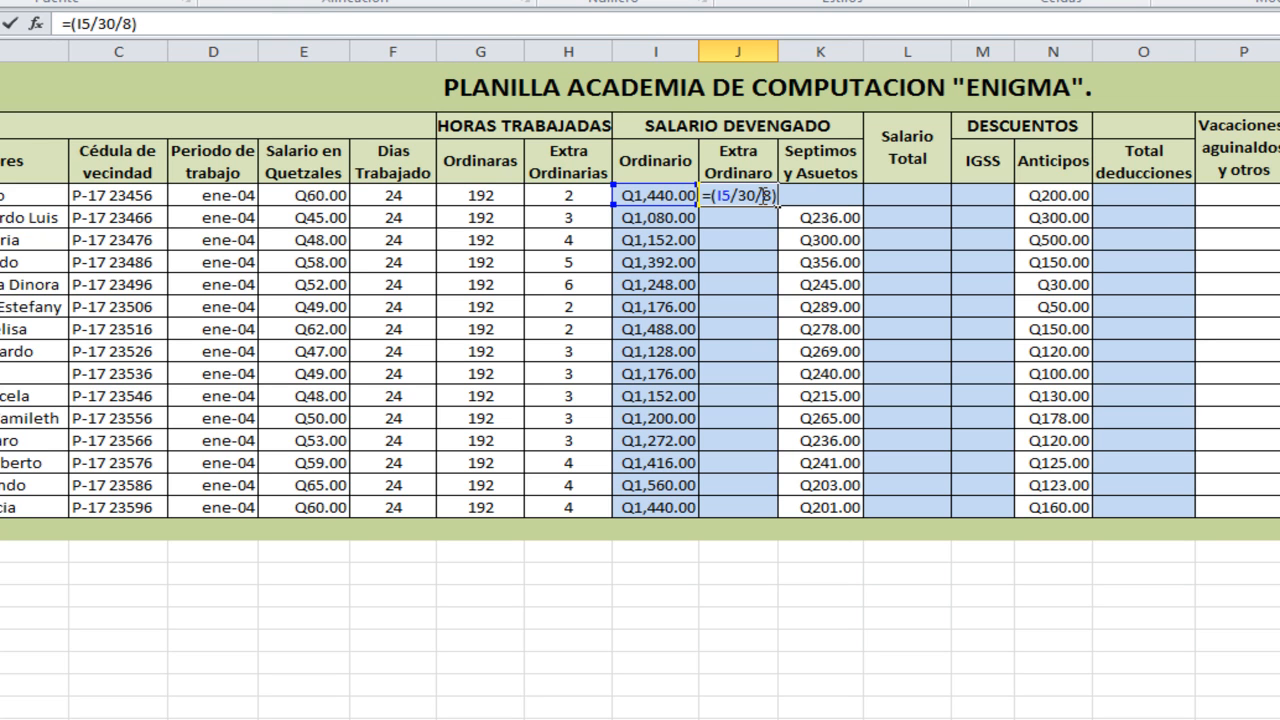
pyautogui.write('*1.5')
pyautogui.write('*')
pyautogui.click(573, 197)
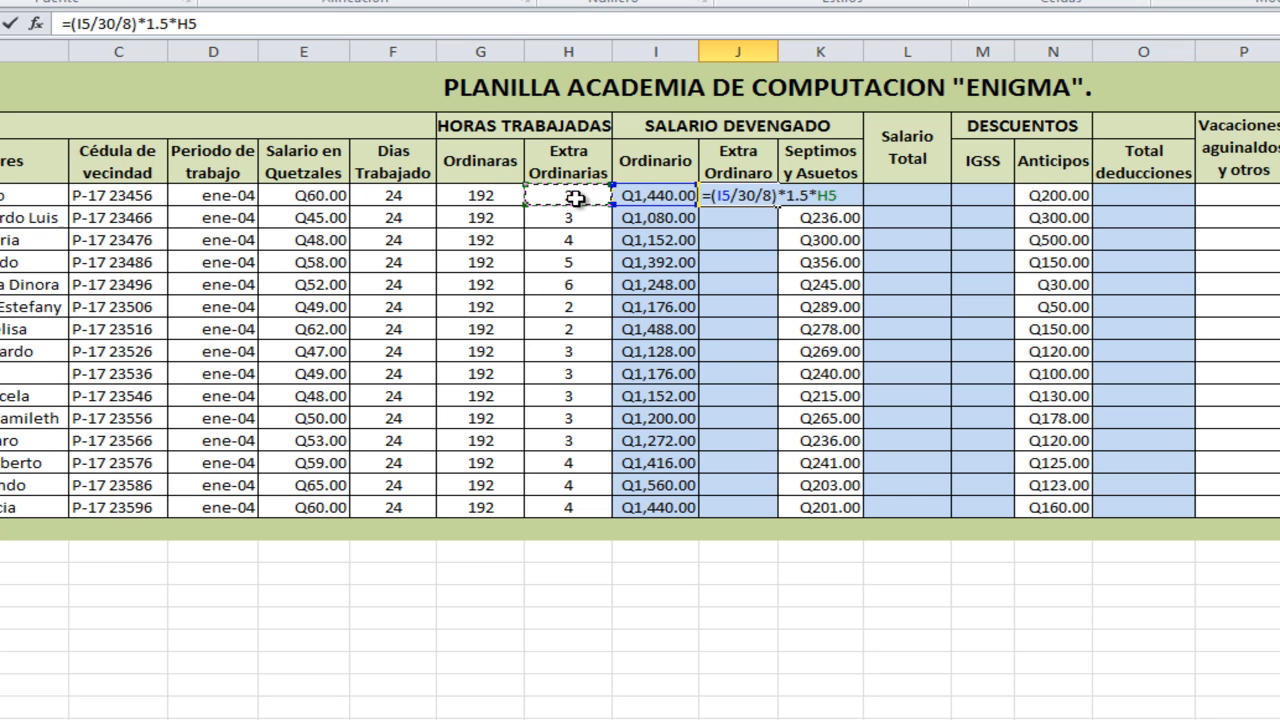
pyautogui.press('Return')
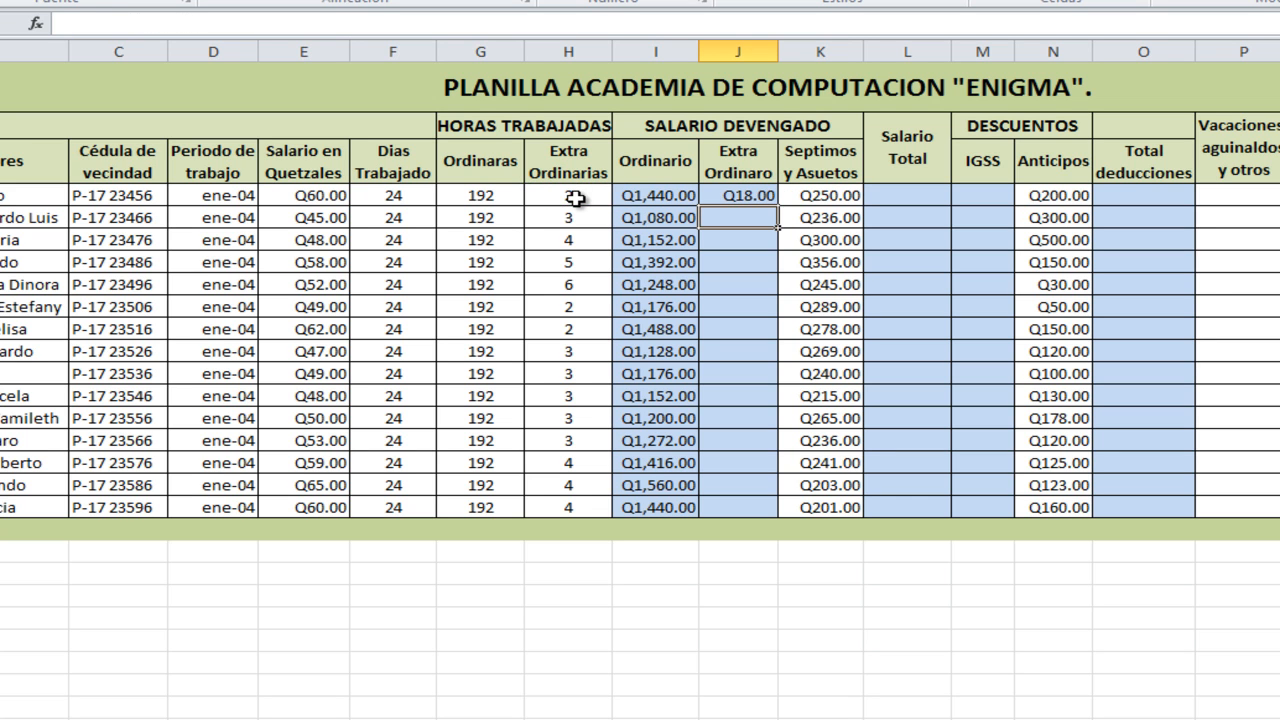
pyautogui.click(755, 198)
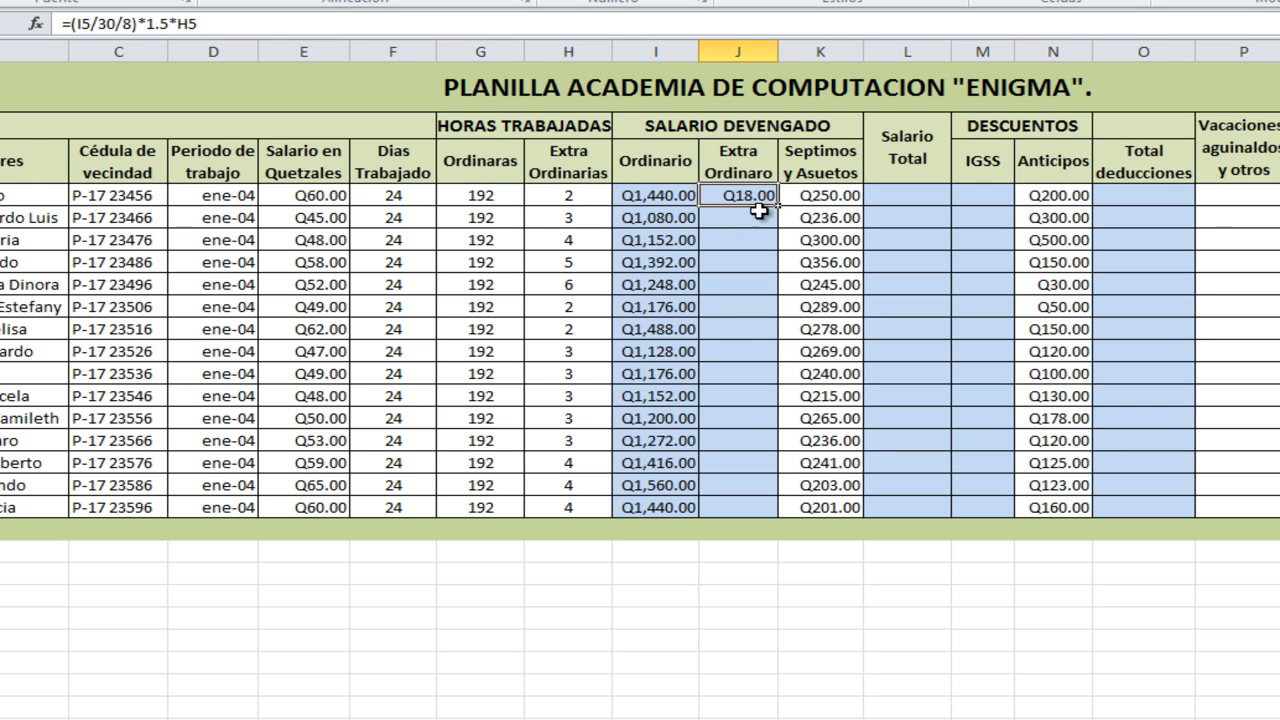
pyautogui.moveTo(778, 206); pyautogui.dragTo(755, 515)
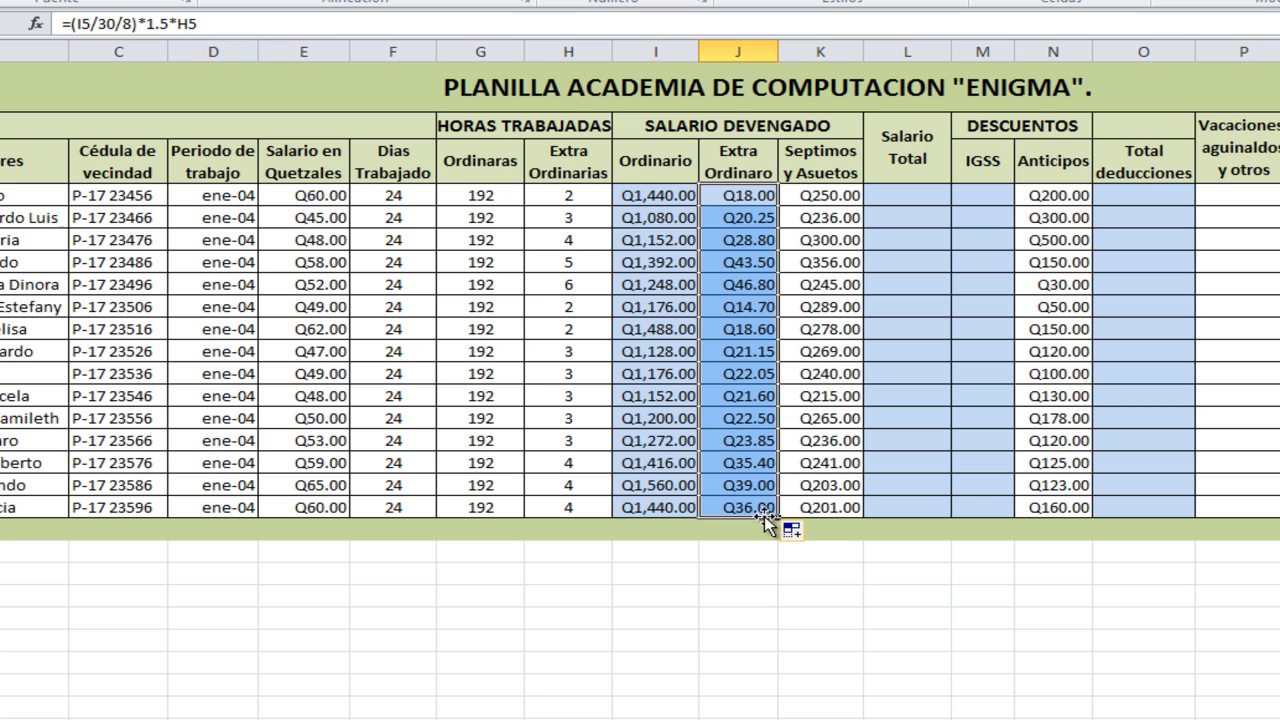
# - Calculate the Salario Total in L5 with =I5+J5+K5 and fill the formula down through L19
pyautogui.click(914, 195)
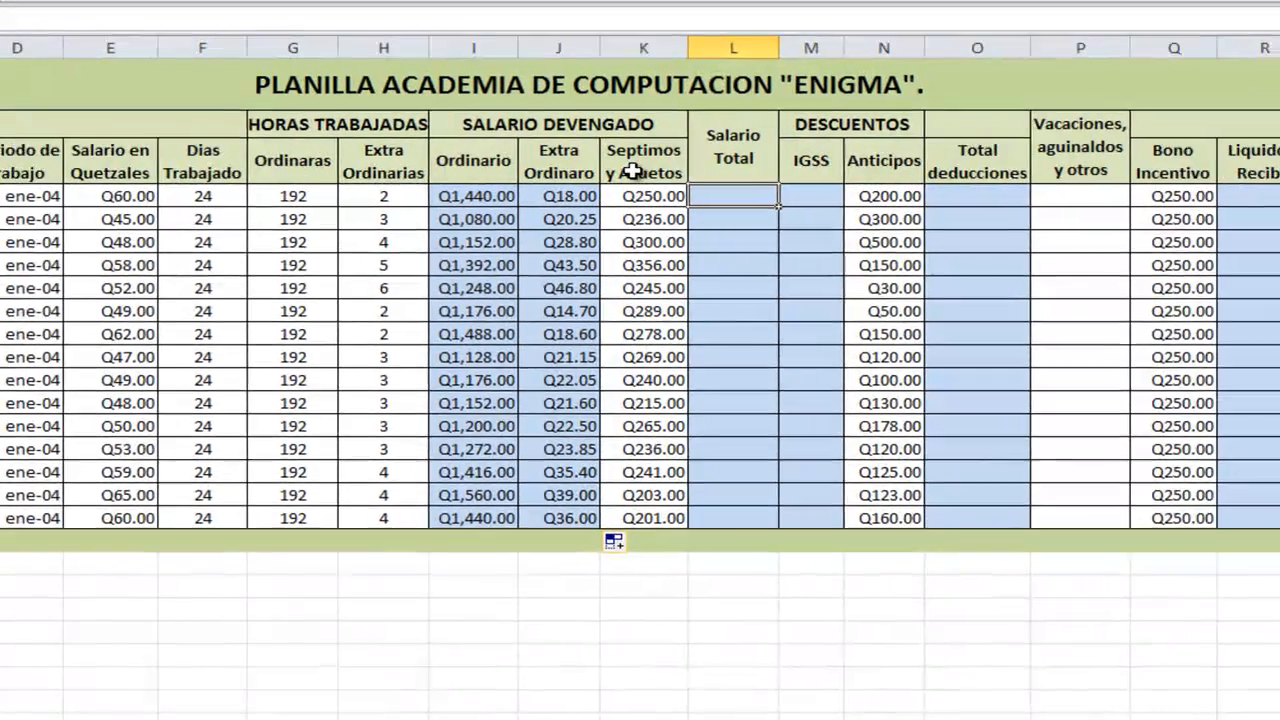
pyautogui.write('=')
pyautogui.click(484, 200)
pyautogui.write('+')
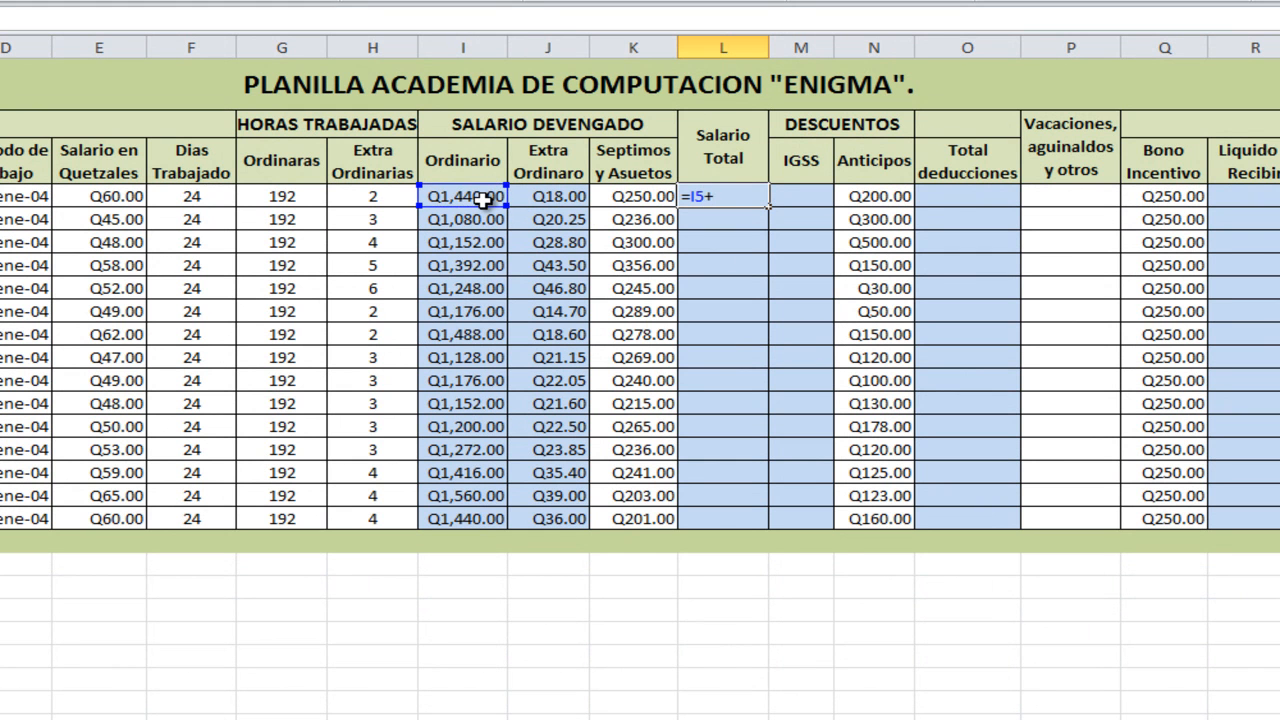
pyautogui.click(538, 196)
pyautogui.write('+')
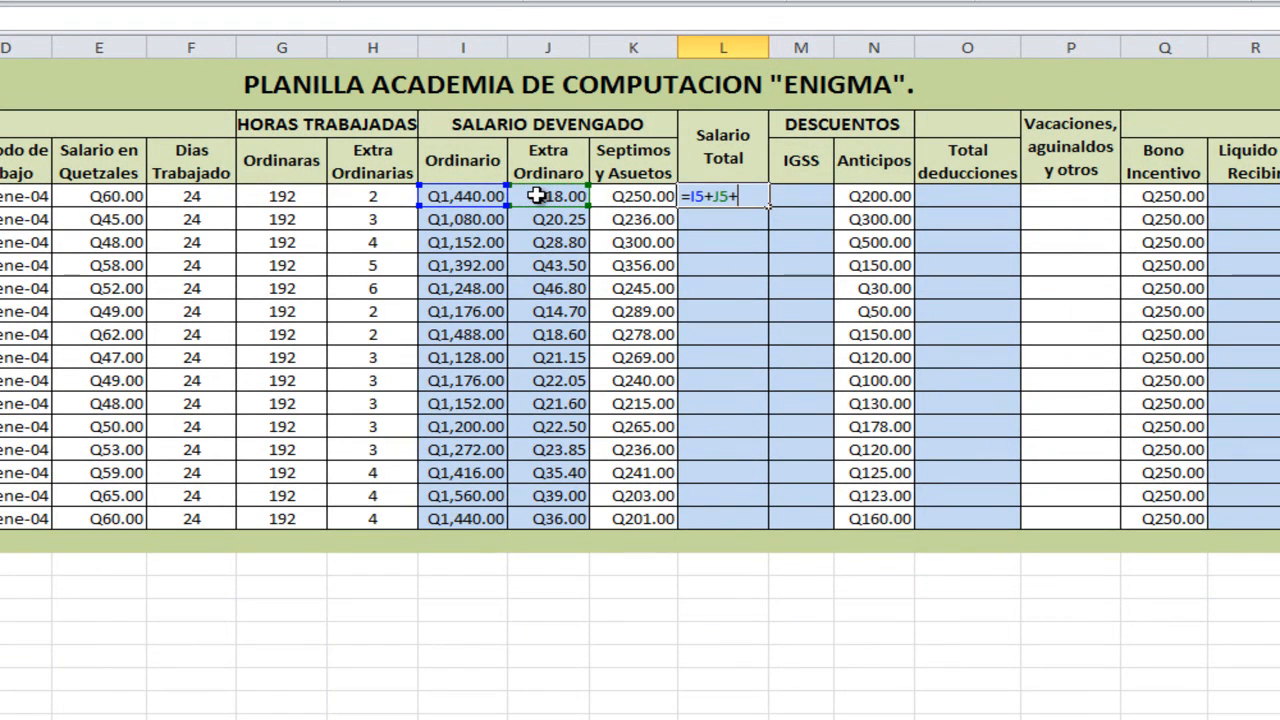
pyautogui.click(618, 196)
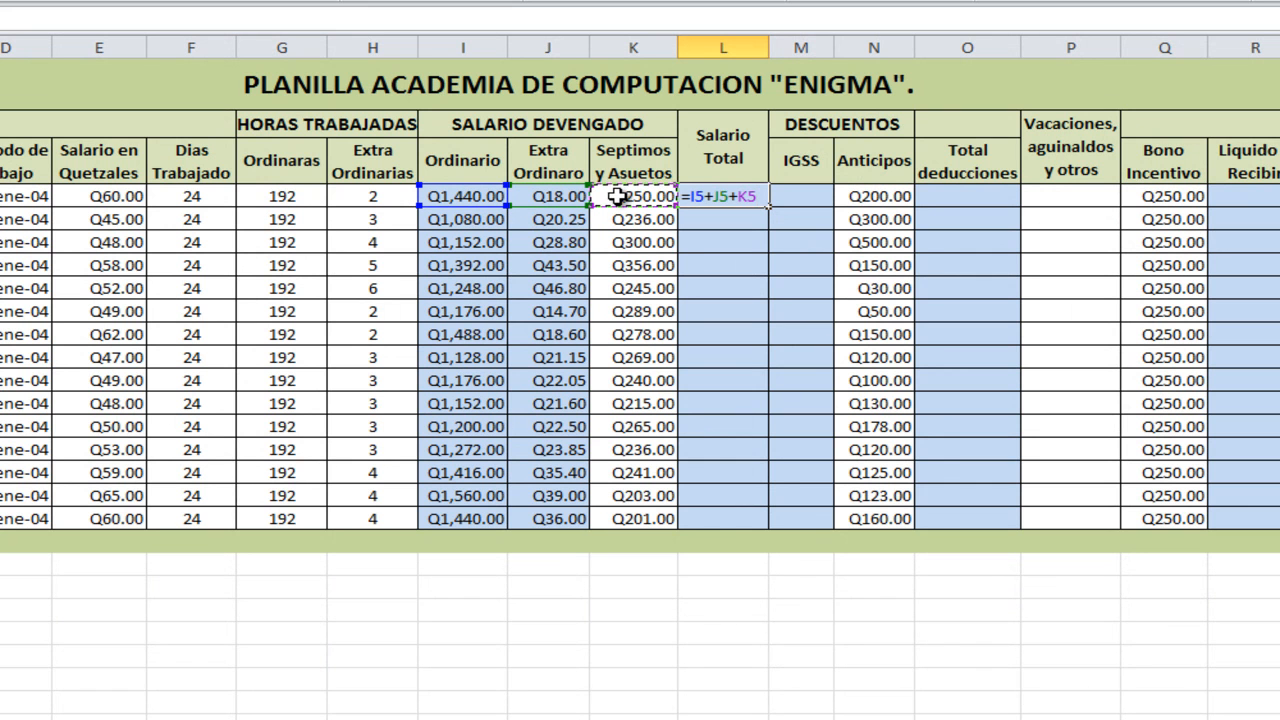
pyautogui.press('Return')
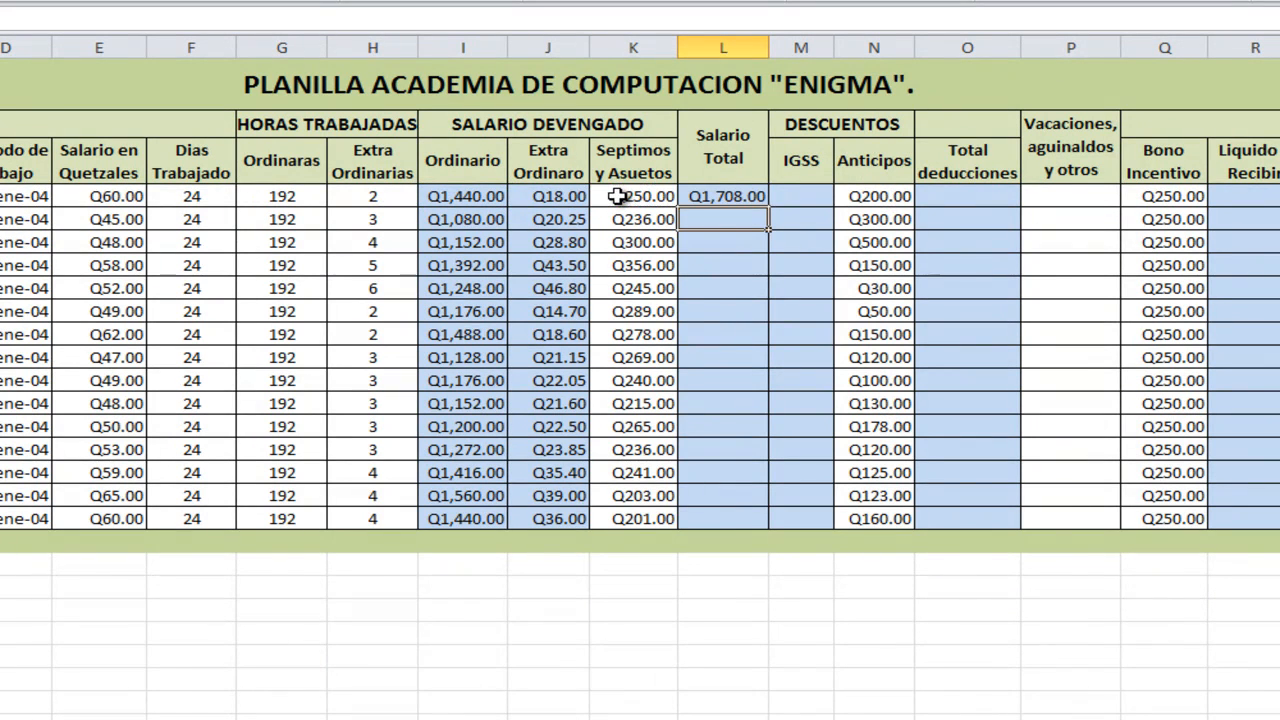
pyautogui.click(728, 196)
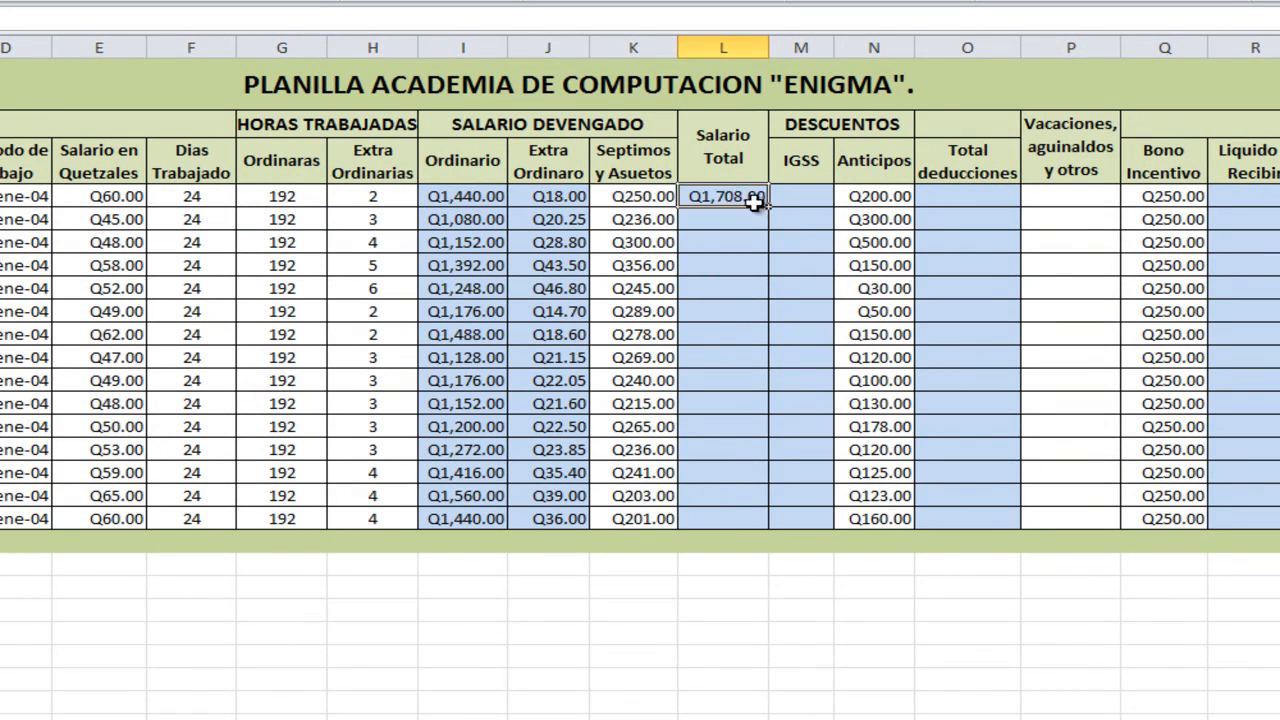
pyautogui.moveTo(767, 207); pyautogui.dragTo(749, 517)
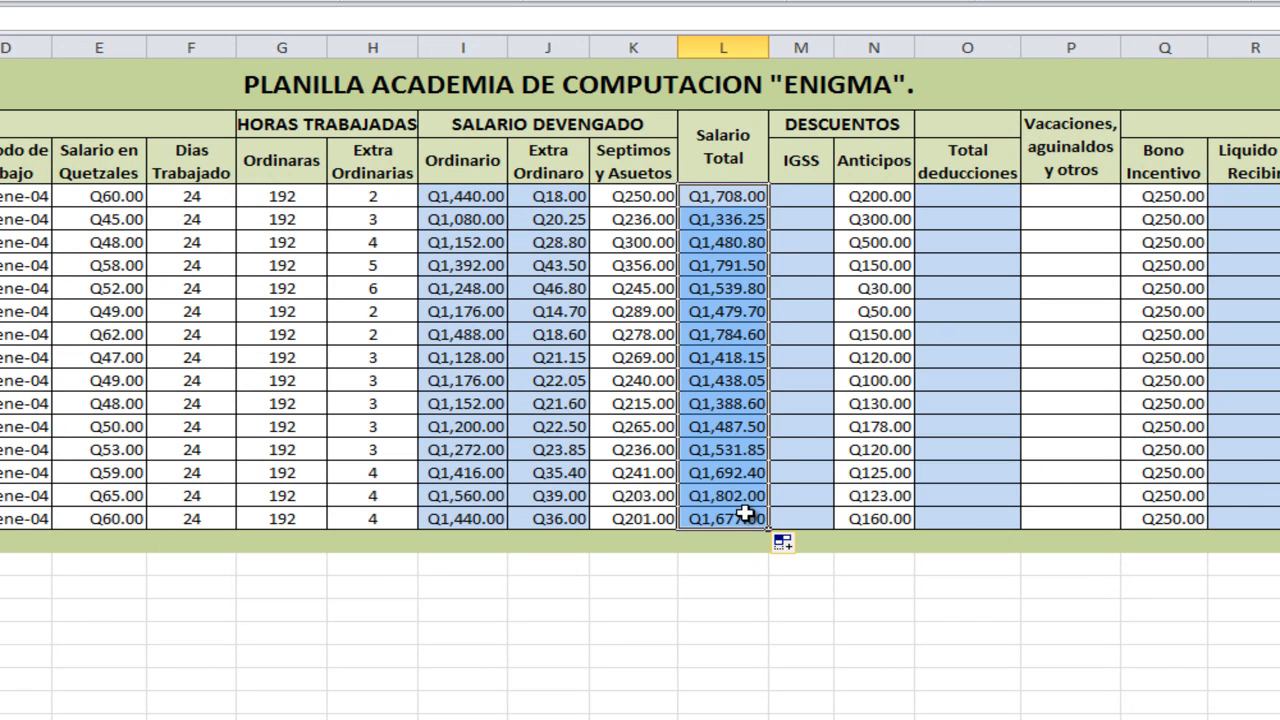
# - Calculate the IGSS deduction in M5 with =I5*2.83% and fill the formula down through M19
pyautogui.click(799, 203)
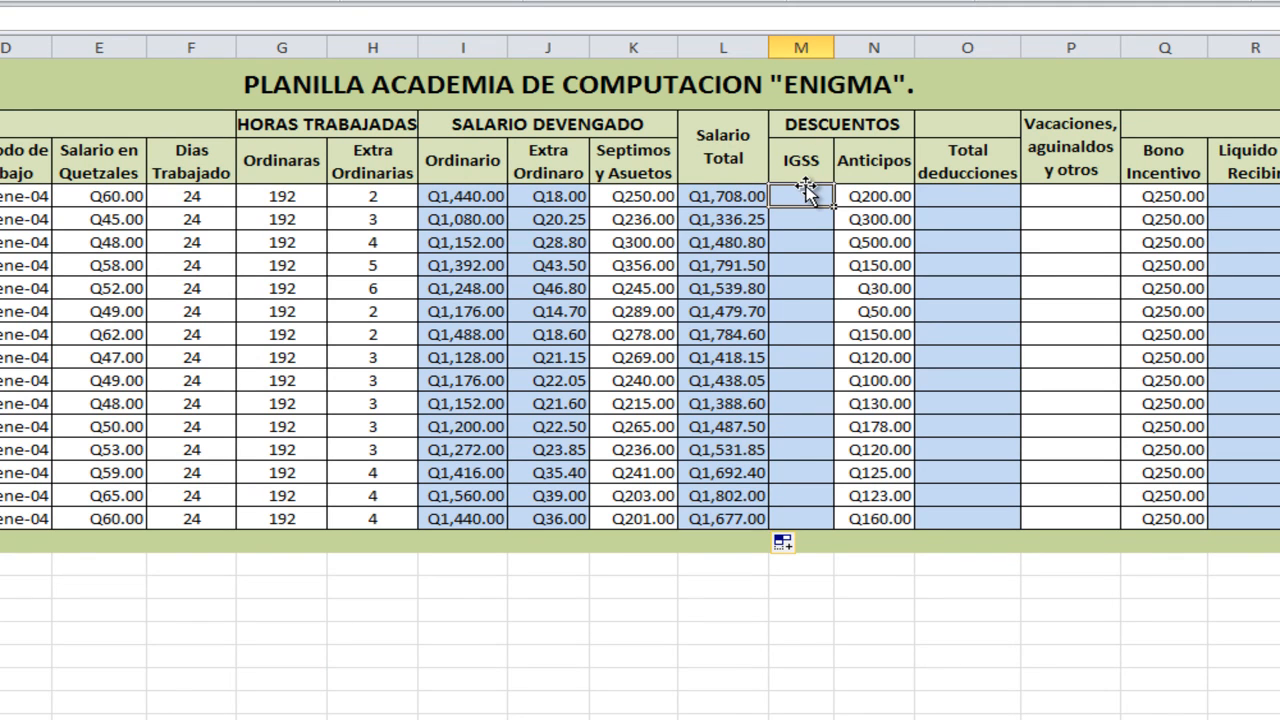
pyautogui.write('=')
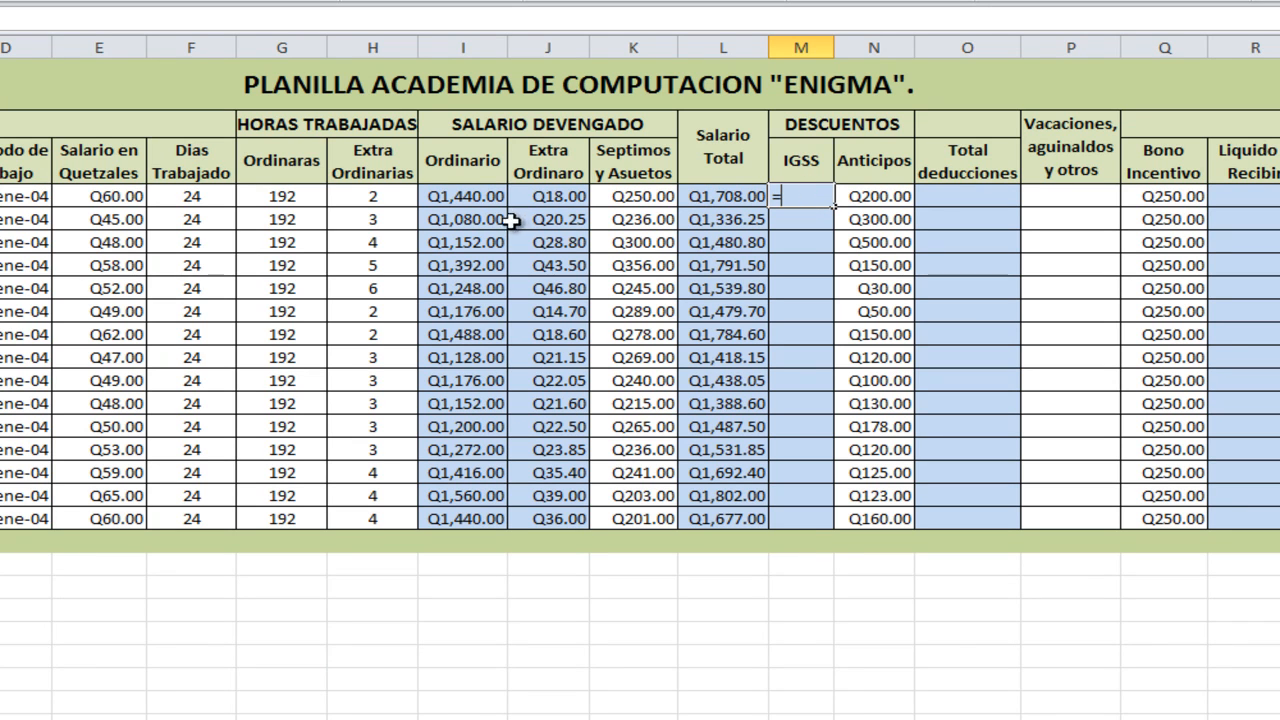
pyautogui.write('I5')
pyautogui.click(453, 196)
pyautogui.write('*')
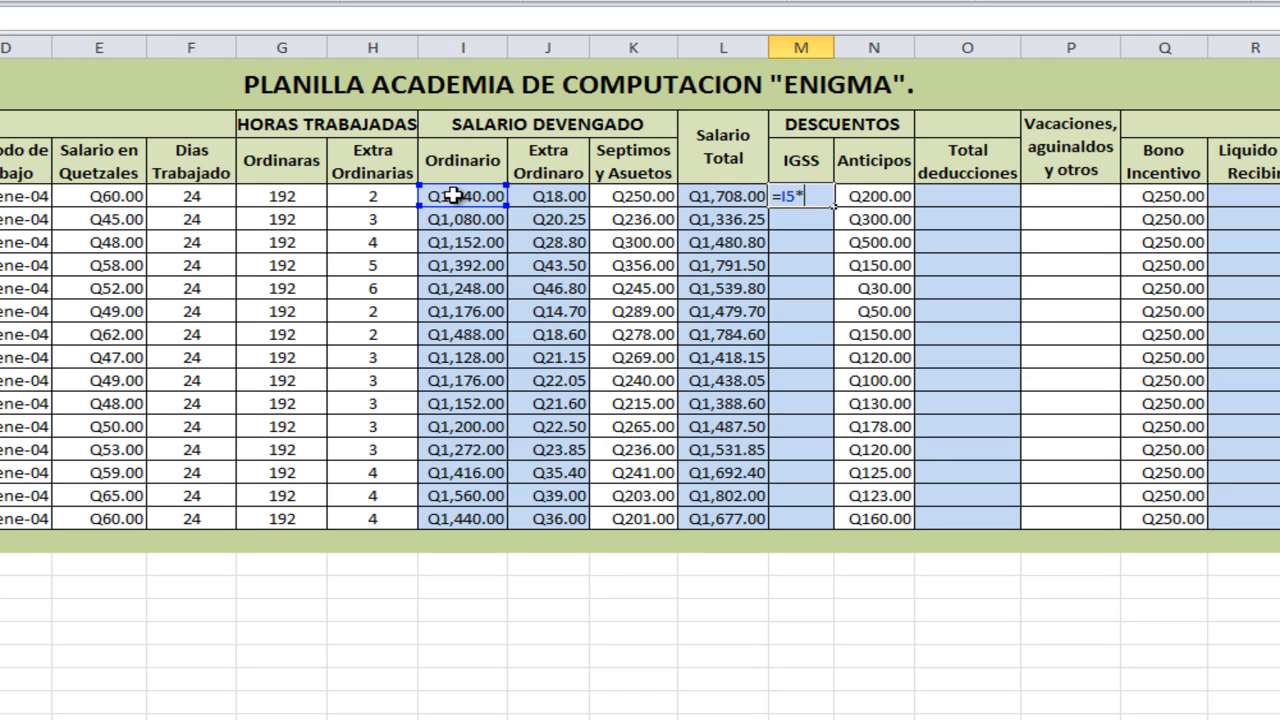
pyautogui.write('2.83%')
pyautogui.press('Return')
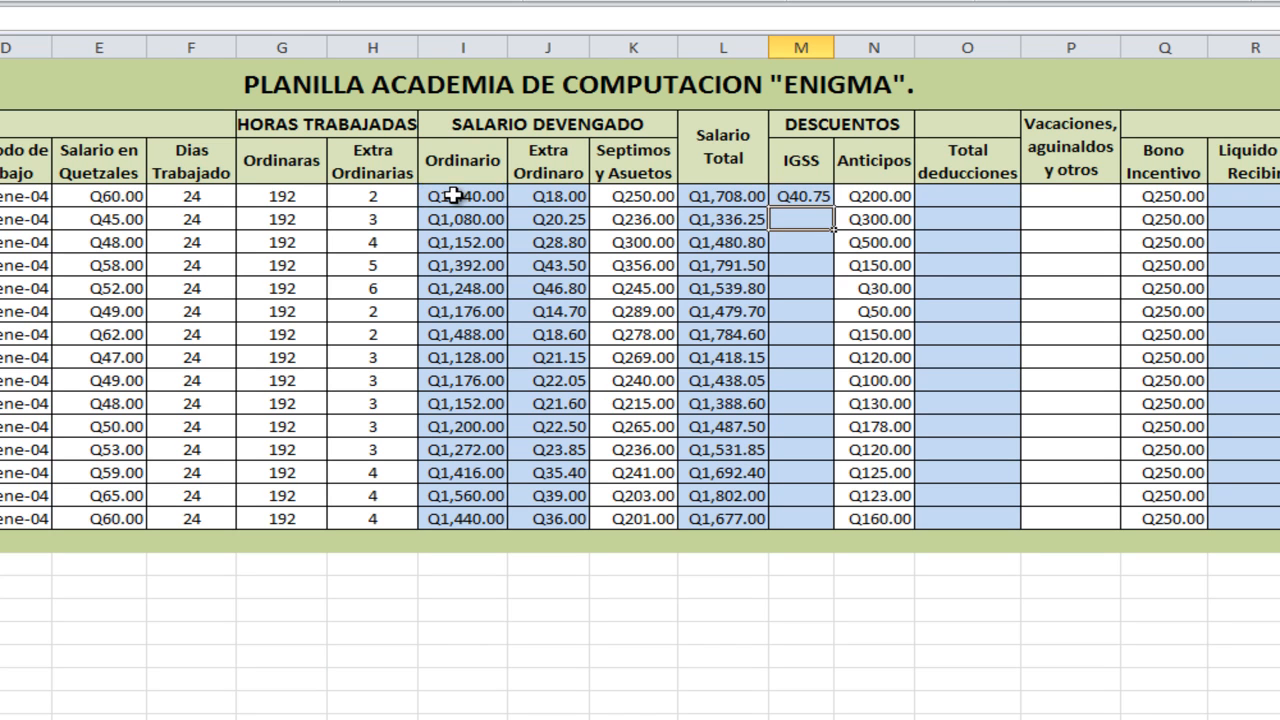
pyautogui.click(783, 199)
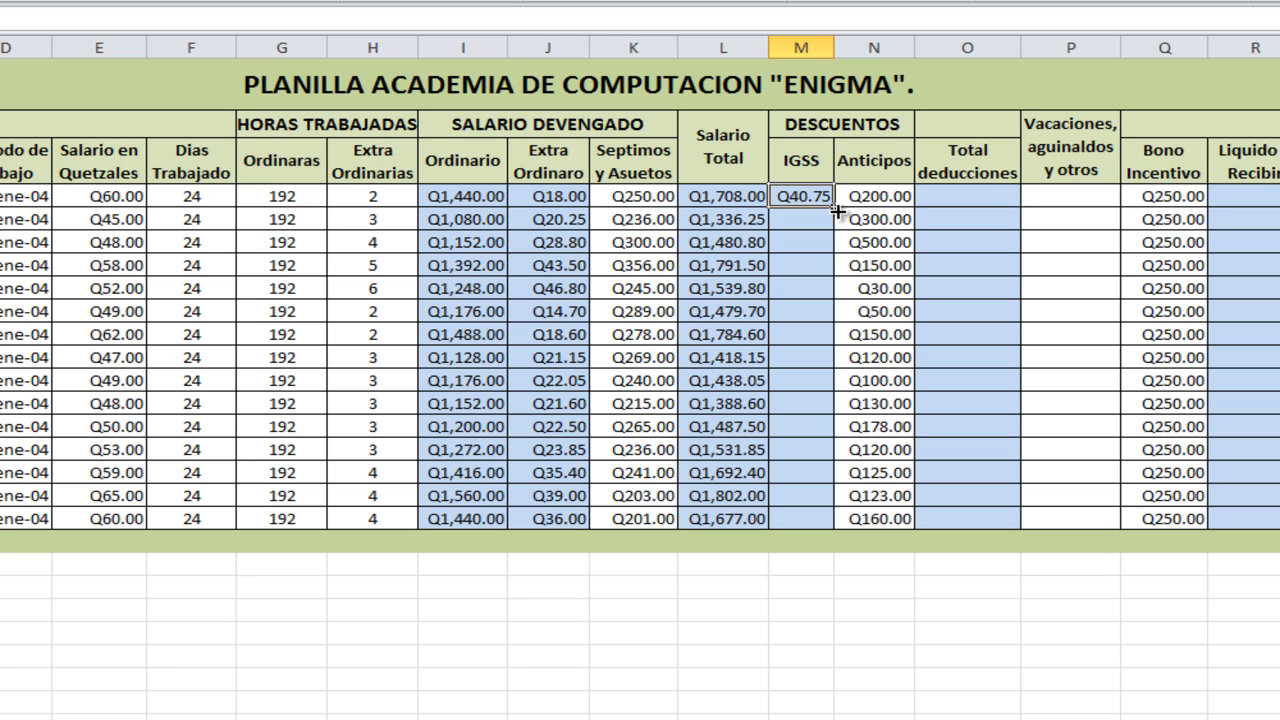
pyautogui.moveTo(834, 207); pyautogui.dragTo(833, 528)
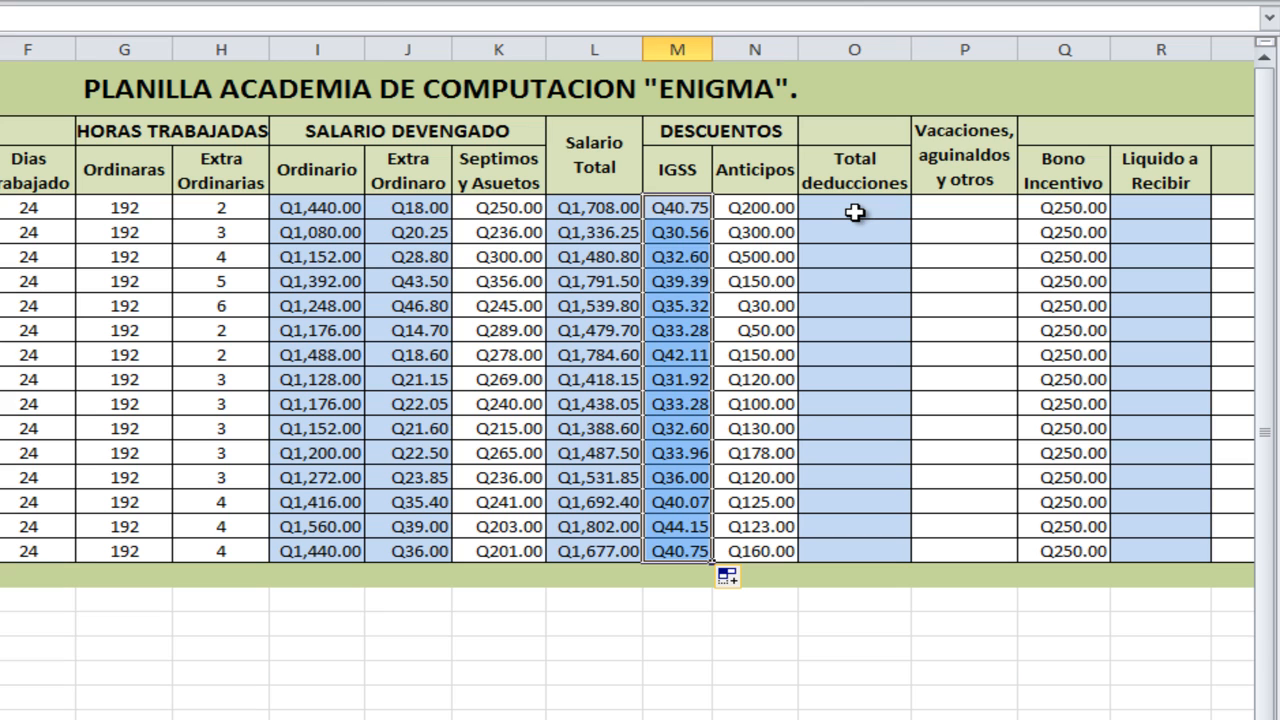
# - Calculate the Total deducciones in O5 with =M5+N5 and fill the formula down through O19
pyautogui.click(855, 212)
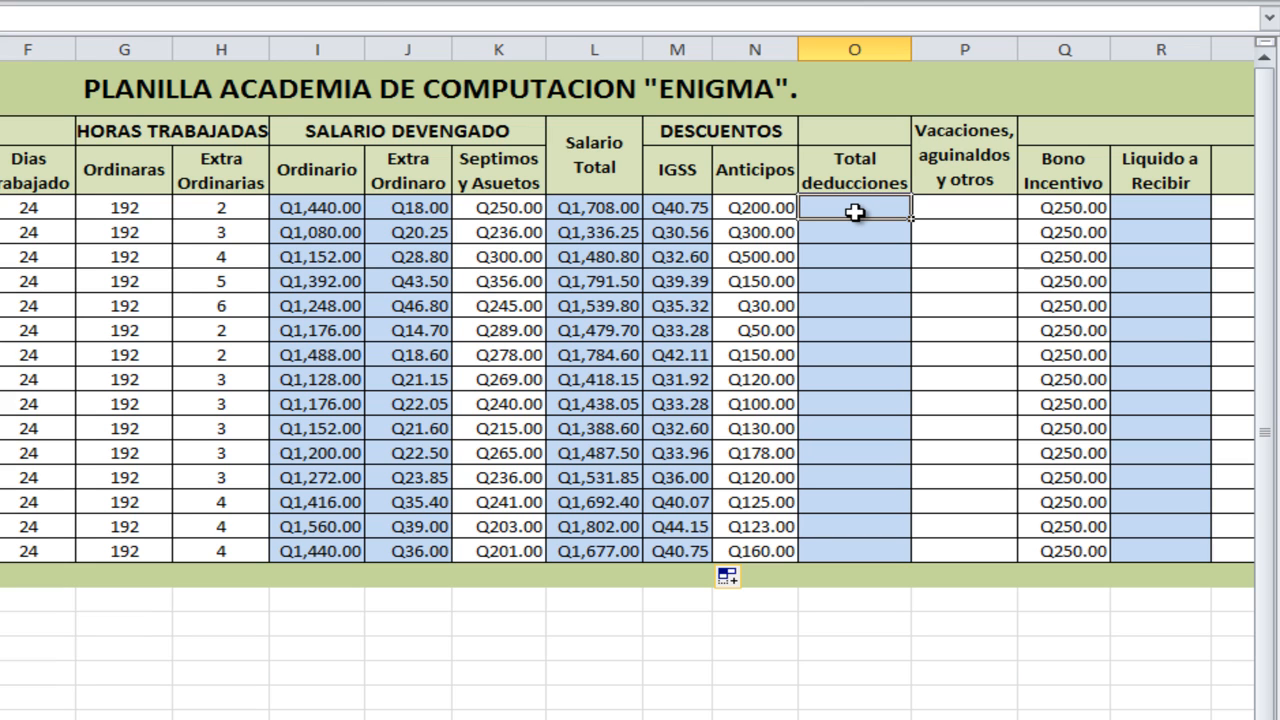
pyautogui.write('=')
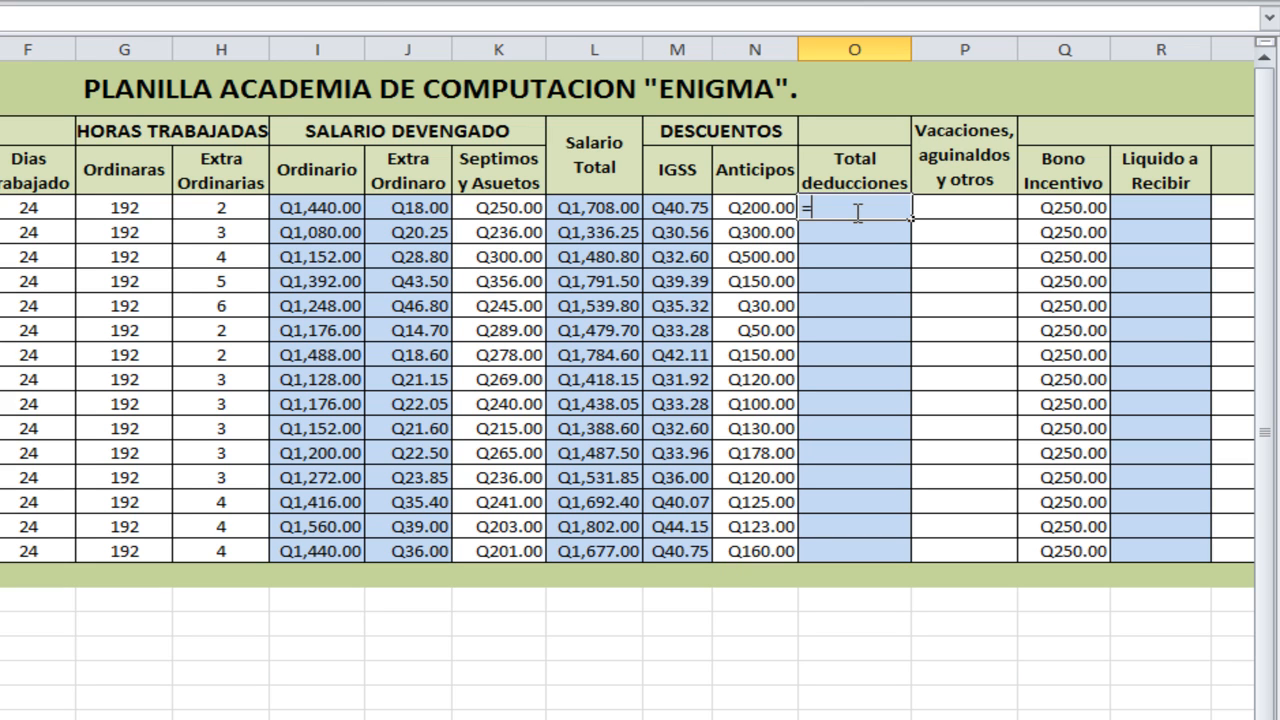
pyautogui.click(702, 211)
pyautogui.write('+')
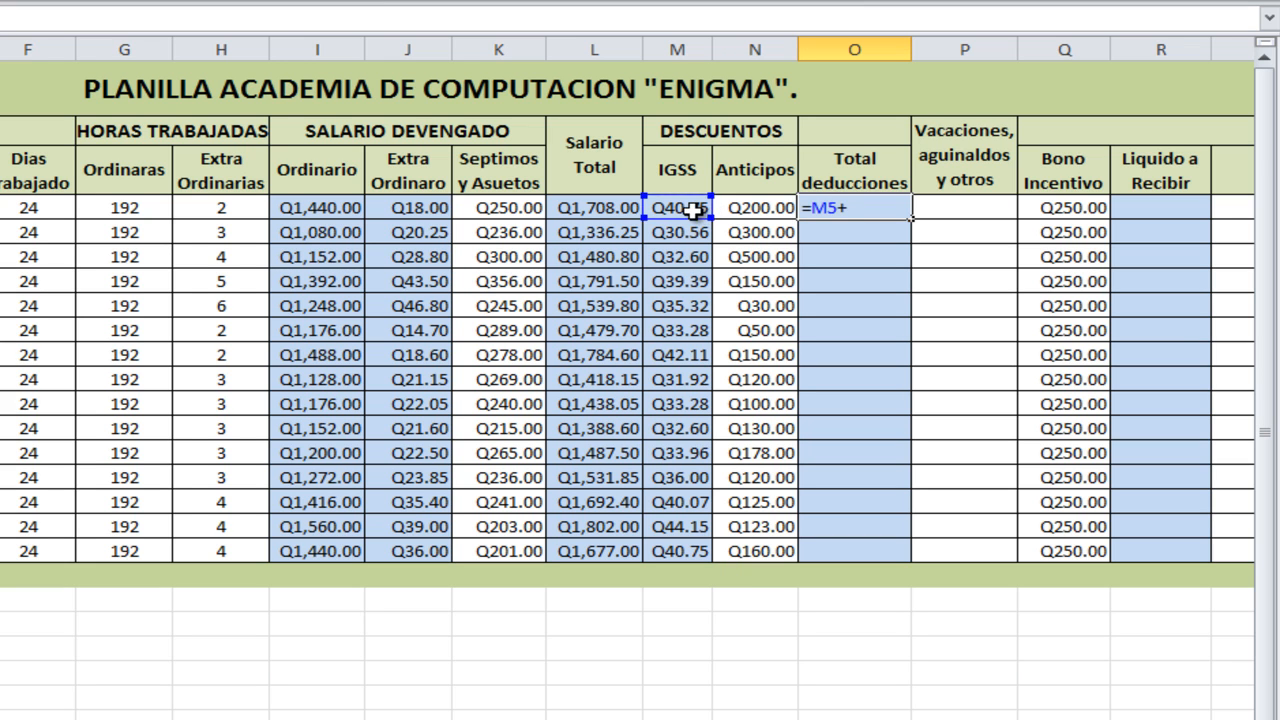
pyautogui.click(747, 207)
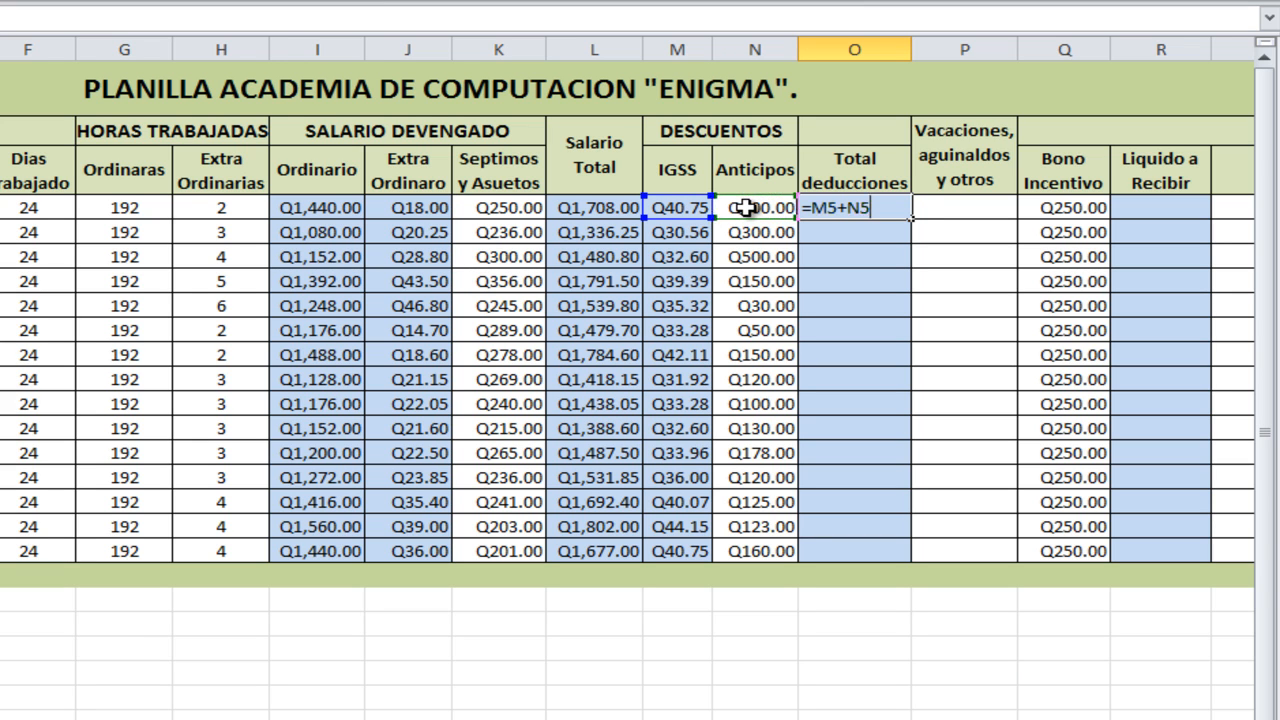
pyautogui.press('Return')
pyautogui.click(851, 207)
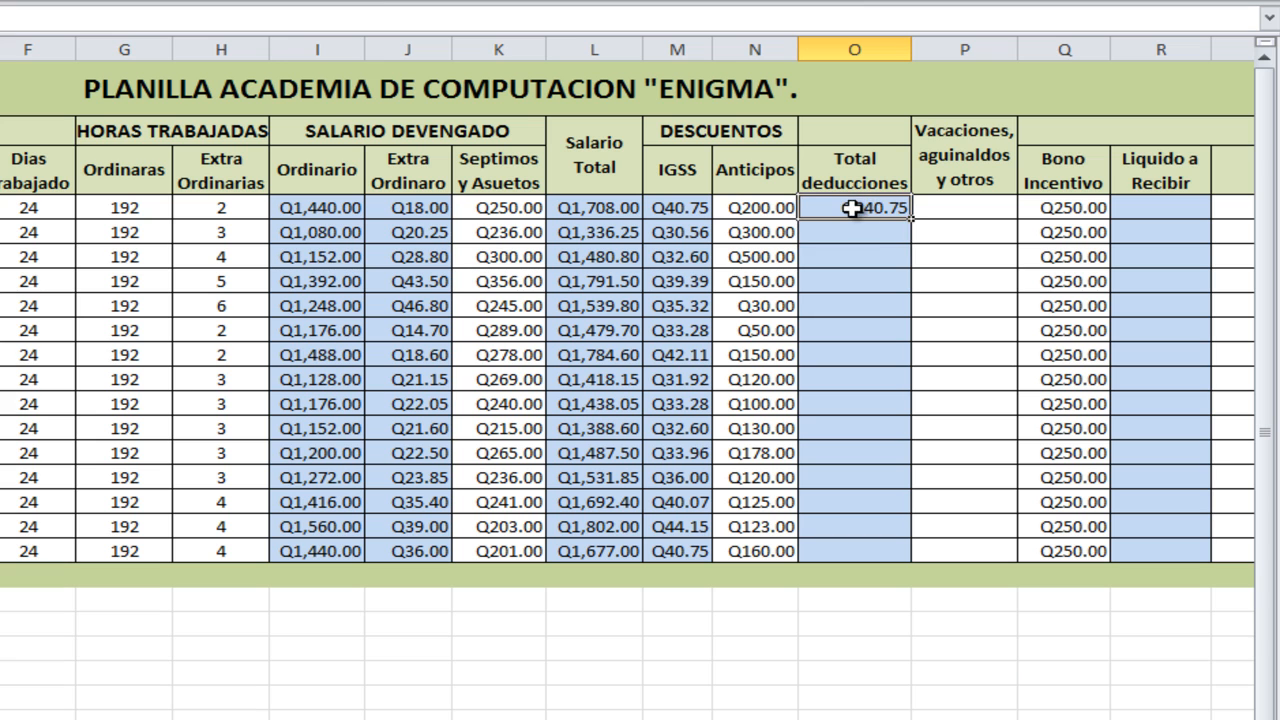
pyautogui.moveTo(914, 223); pyautogui.dragTo(931, 557)
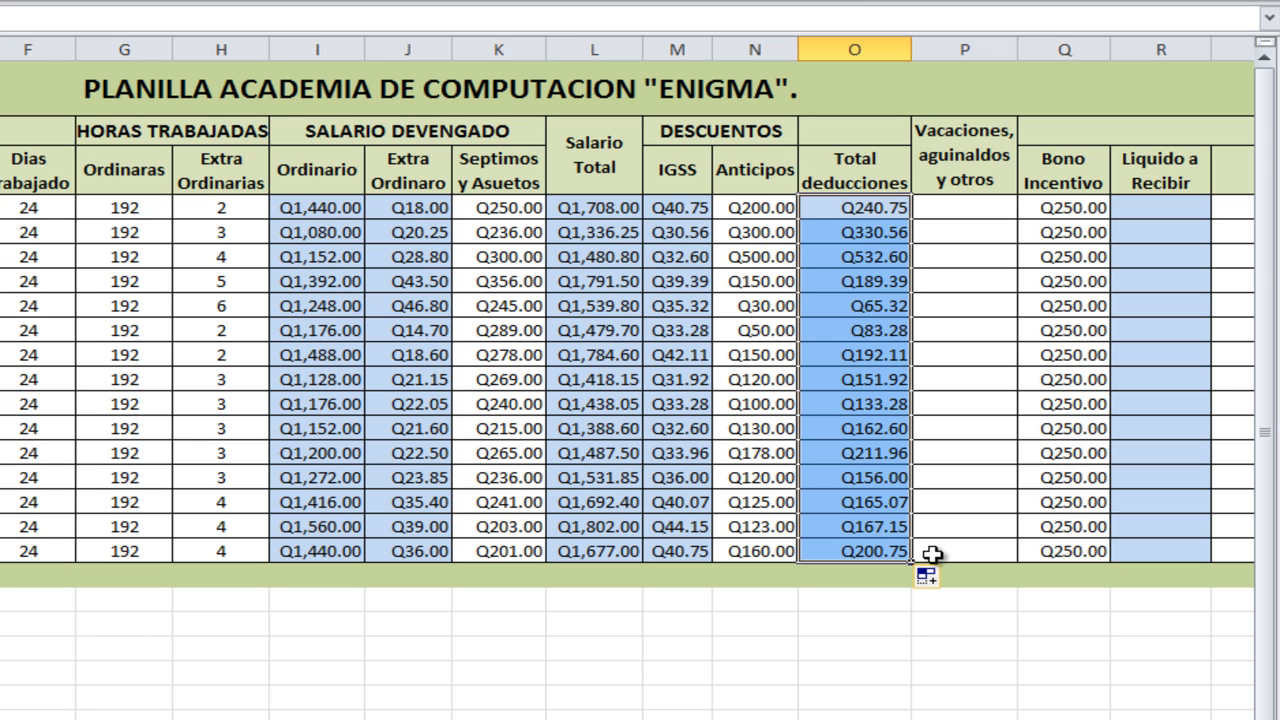
# - Calculate the Liquido a Recibir in R5 with =(L5+Q5)-O5 and fill the formula down through R19
pyautogui.click(1146, 207)
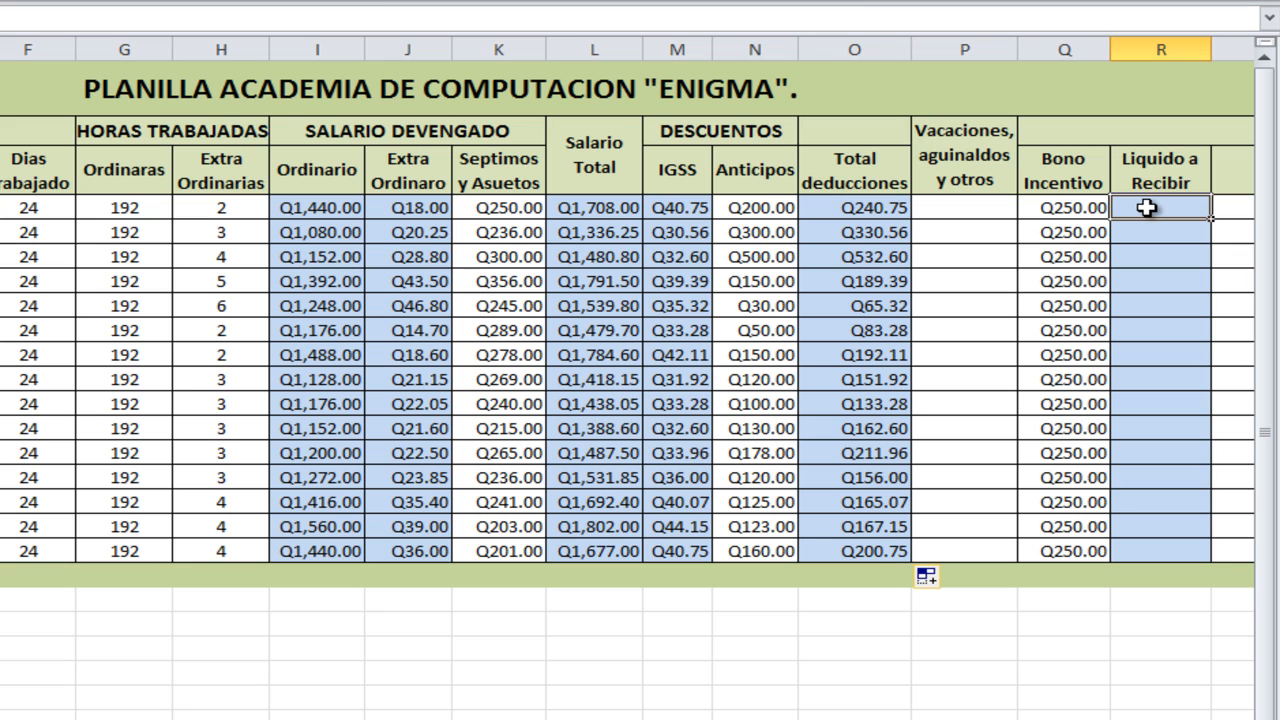
pyautogui.write('=')
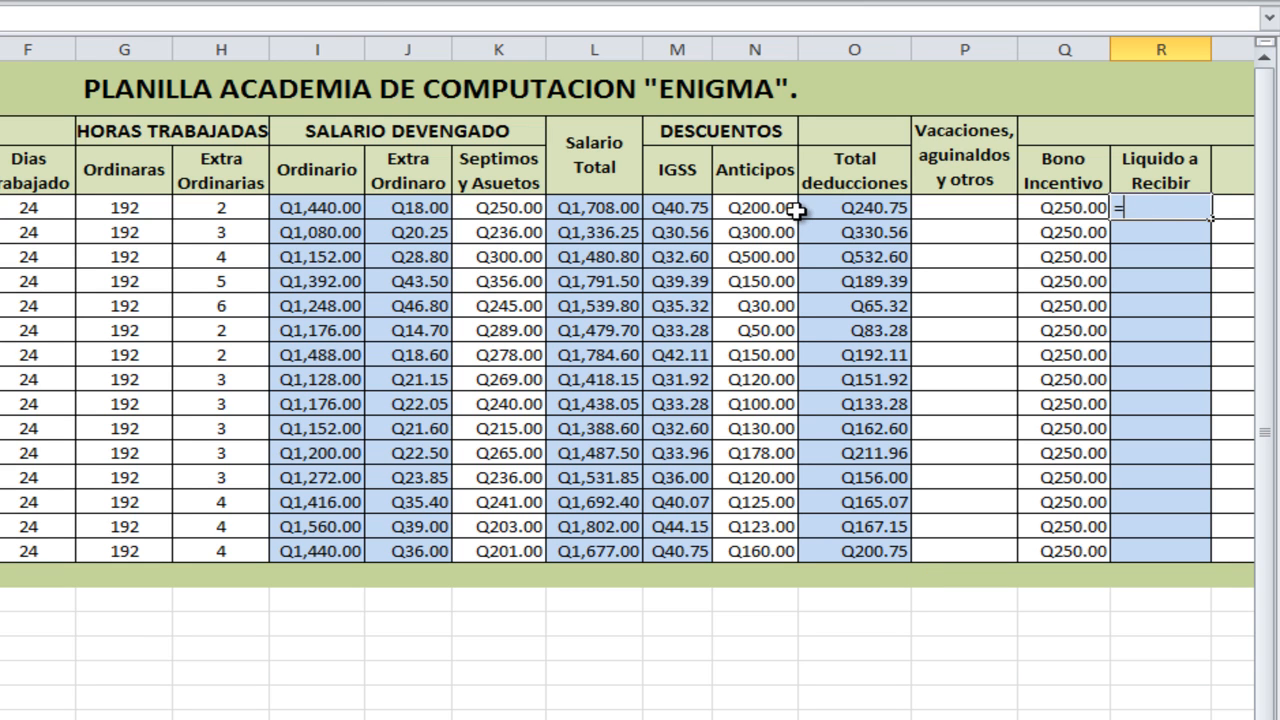
pyautogui.click(620, 211)
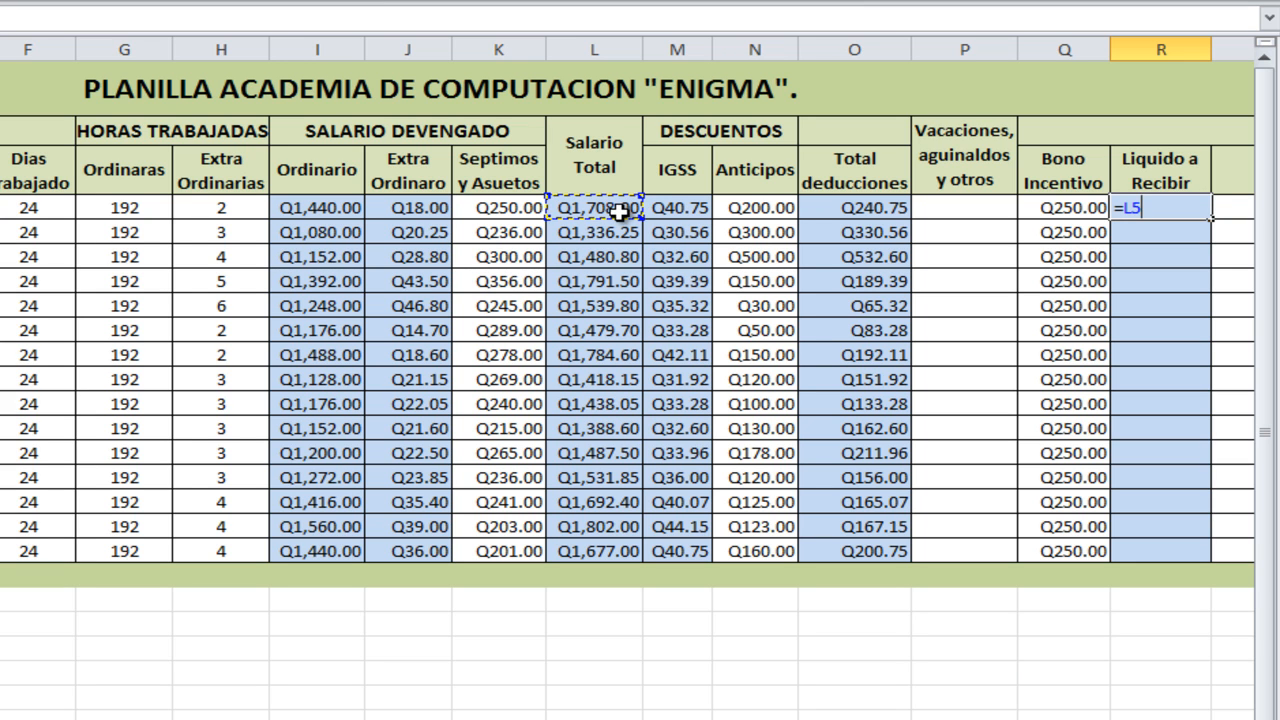
pyautogui.write('+')
pyautogui.click(1068, 208)
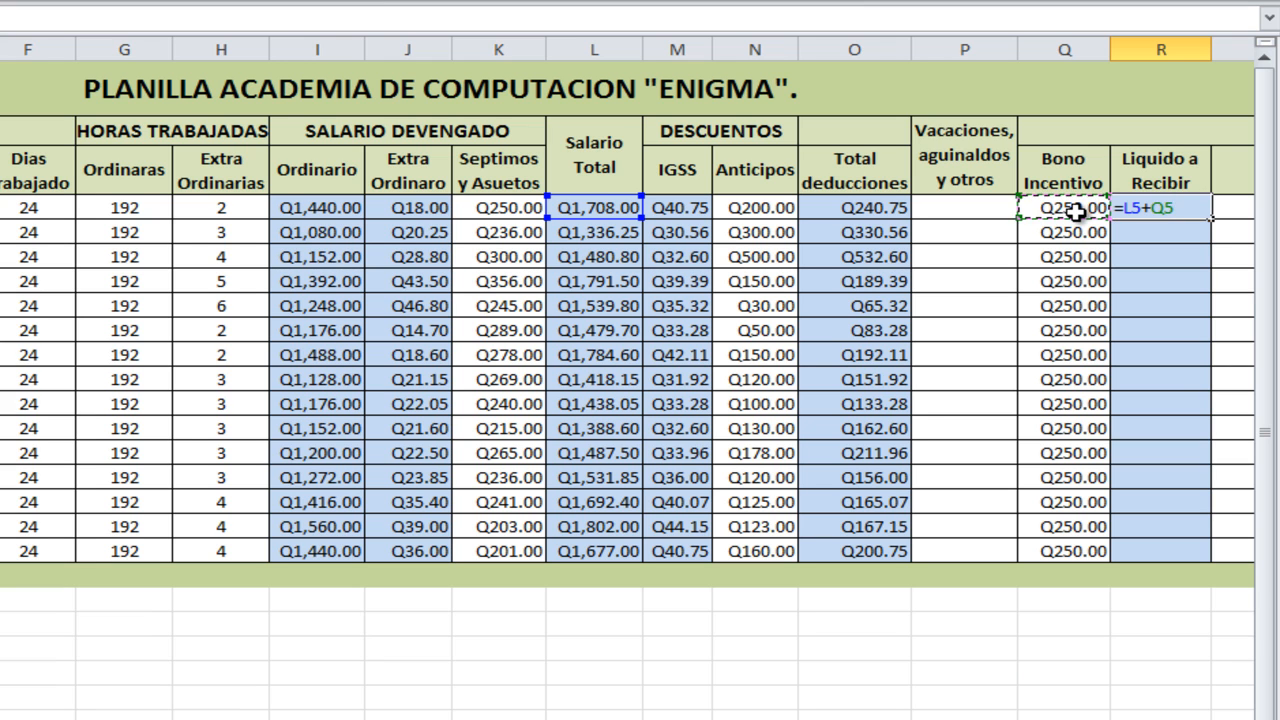
pyautogui.write('-')
pyautogui.click(857, 208)
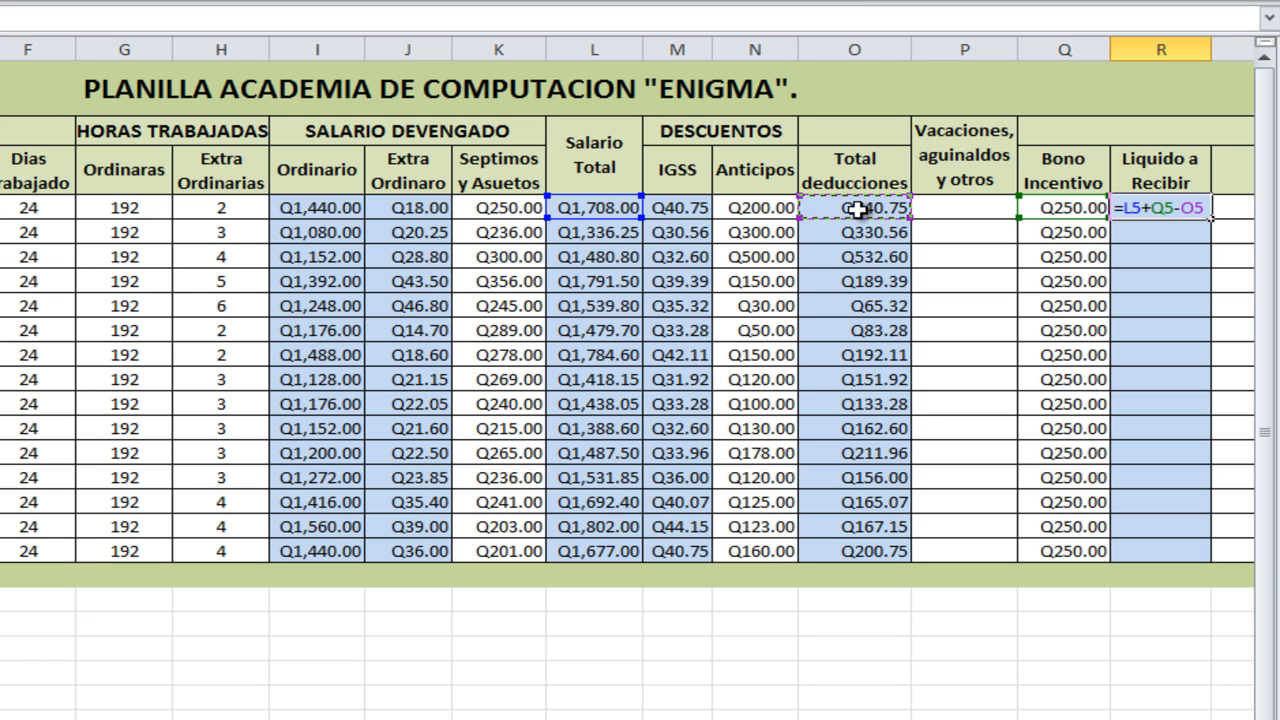
pyautogui.click(1150, 208)
pyautogui.write('(')
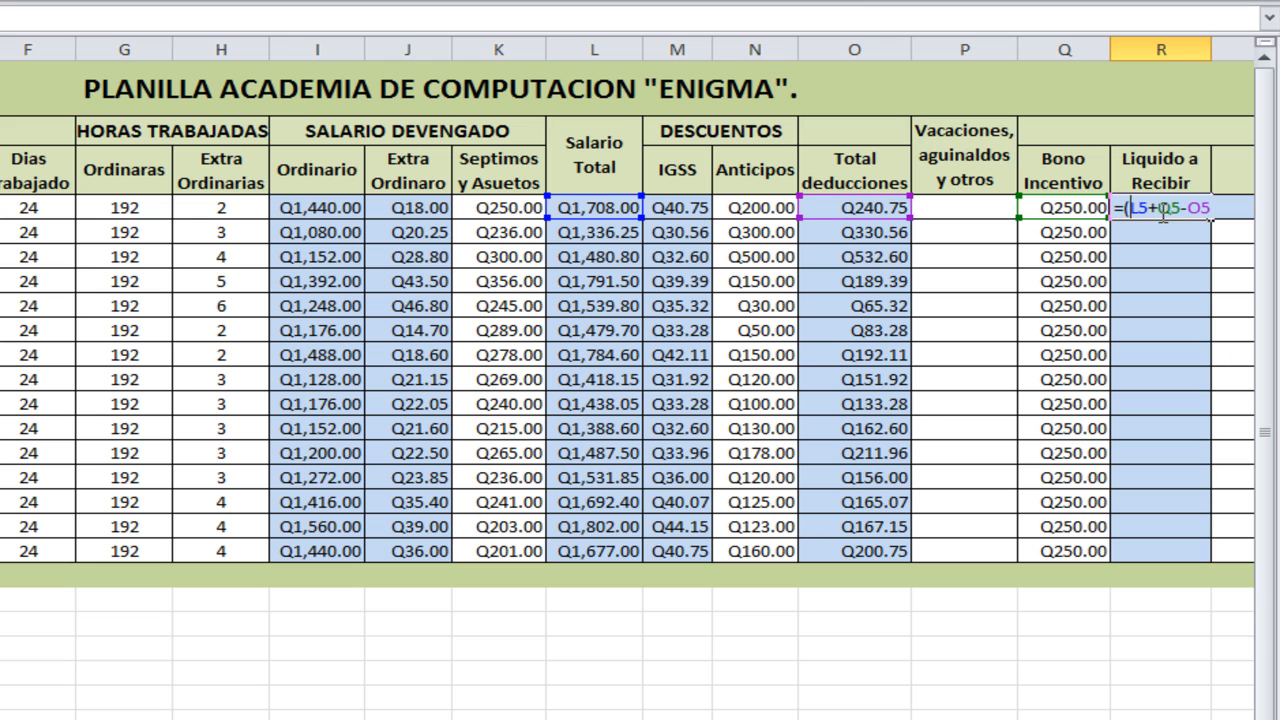
pyautogui.click(1181, 208)
pyautogui.write(')')
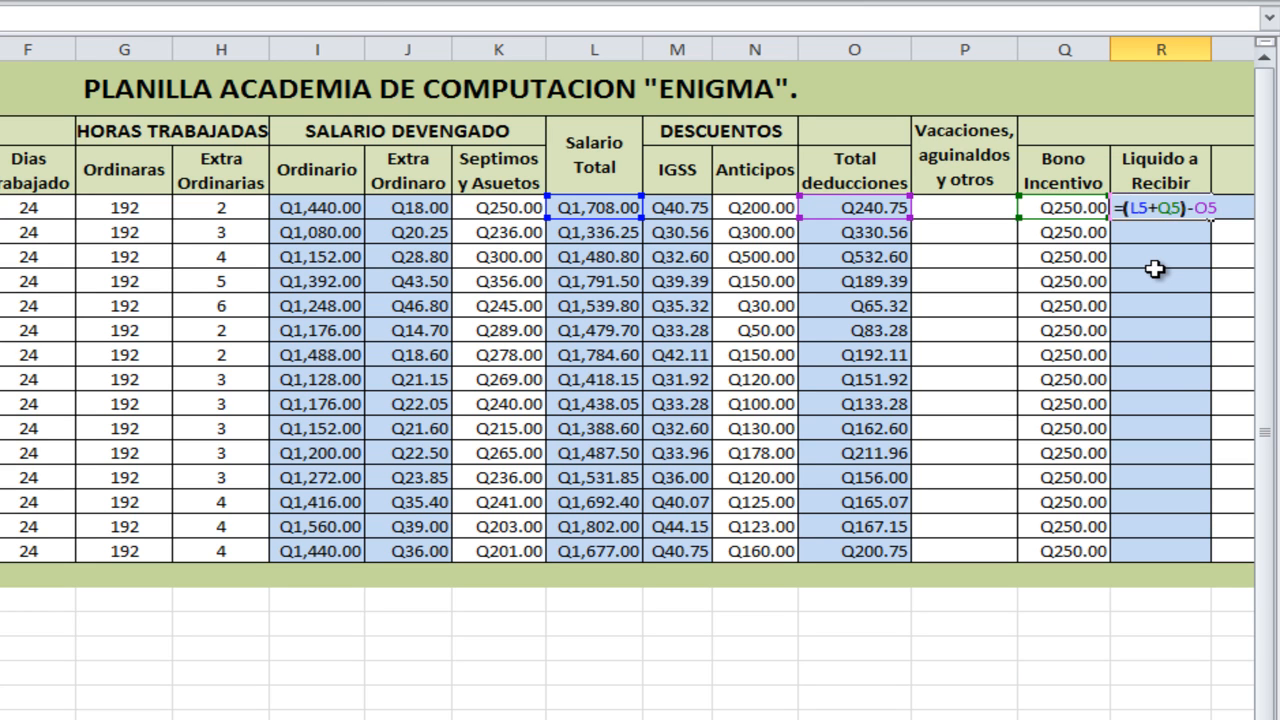
pyautogui.press('Return')
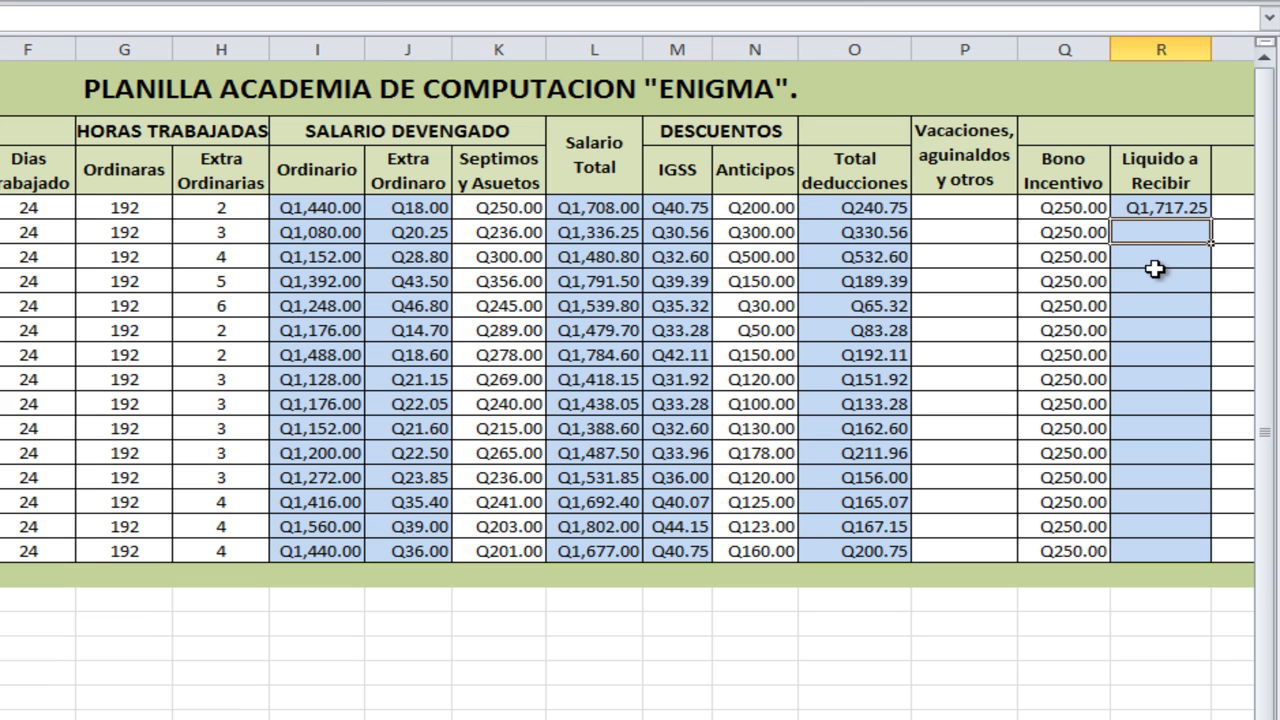
pyautogui.click(1180, 210)
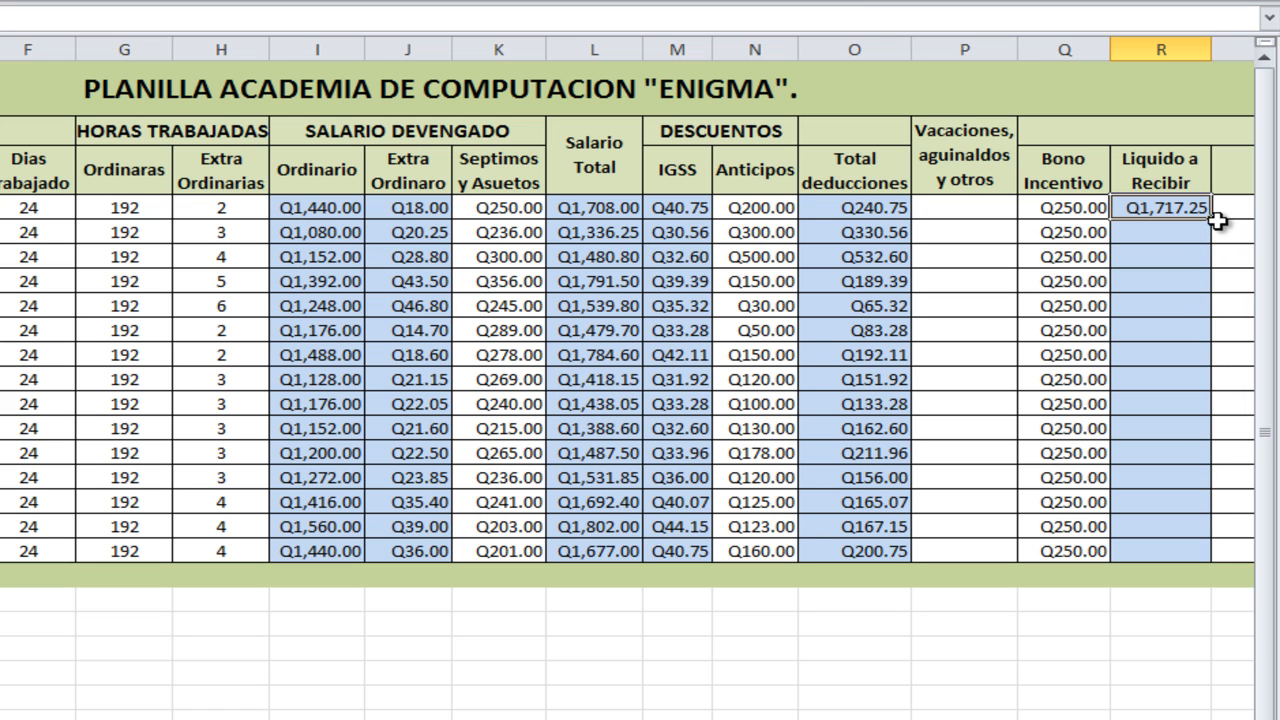
pyautogui.moveTo(1213, 220); pyautogui.dragTo(1203, 562)
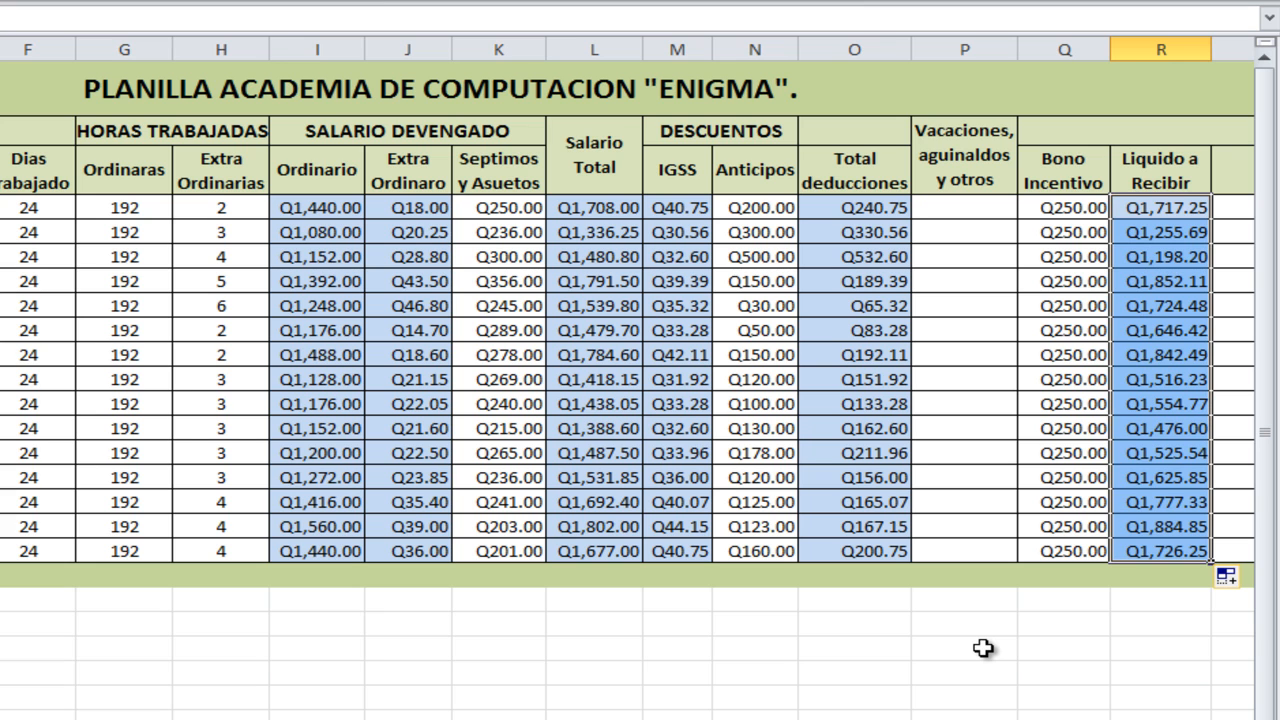